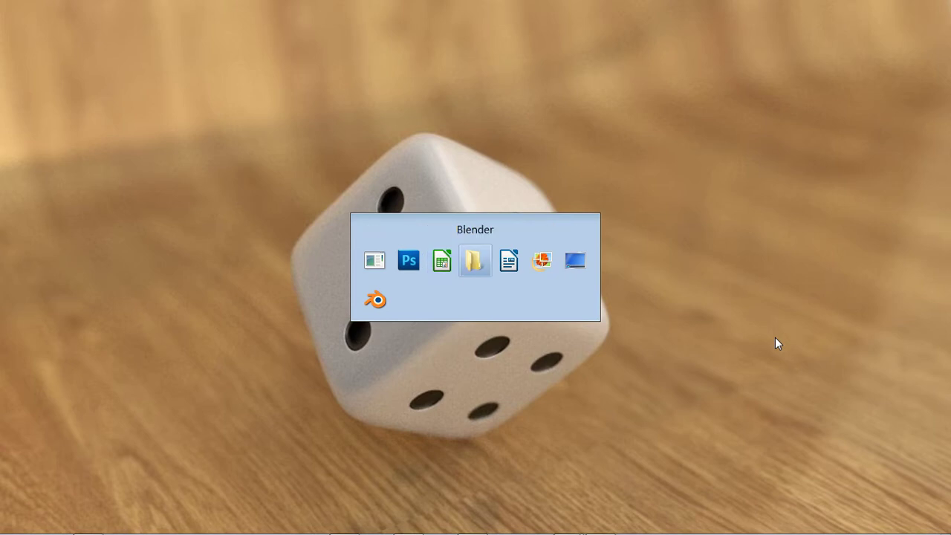
# - Switch to Blender and render the dice scene with the Blender Render engine, closing the render result after viewing it
pyautogui.hotkey('alt', 'Tab')
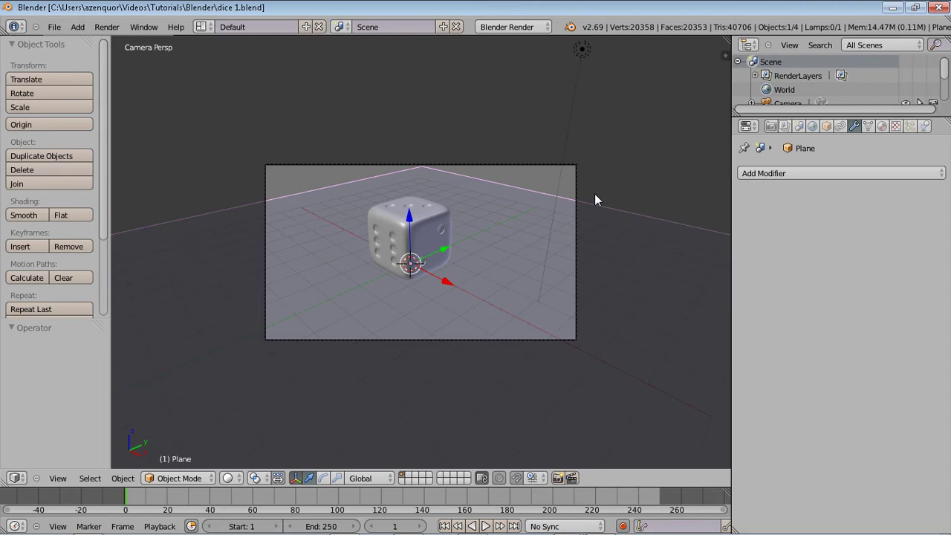
pyautogui.press('Home')
pyautogui.scroll(-4, 531, 269)
pyautogui.moveTo(531, 268); pyautogui.dragTo(577, 284, button='middle')
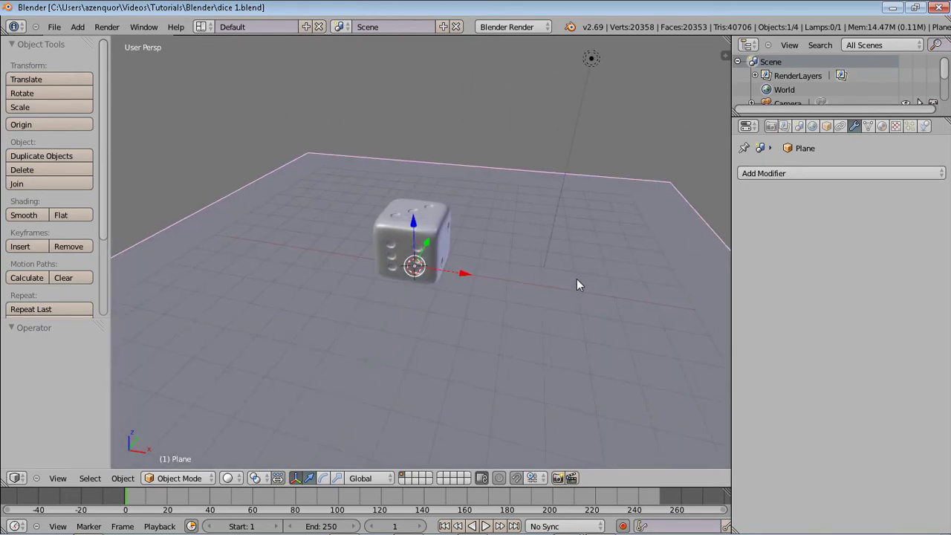
pyautogui.press('F12')
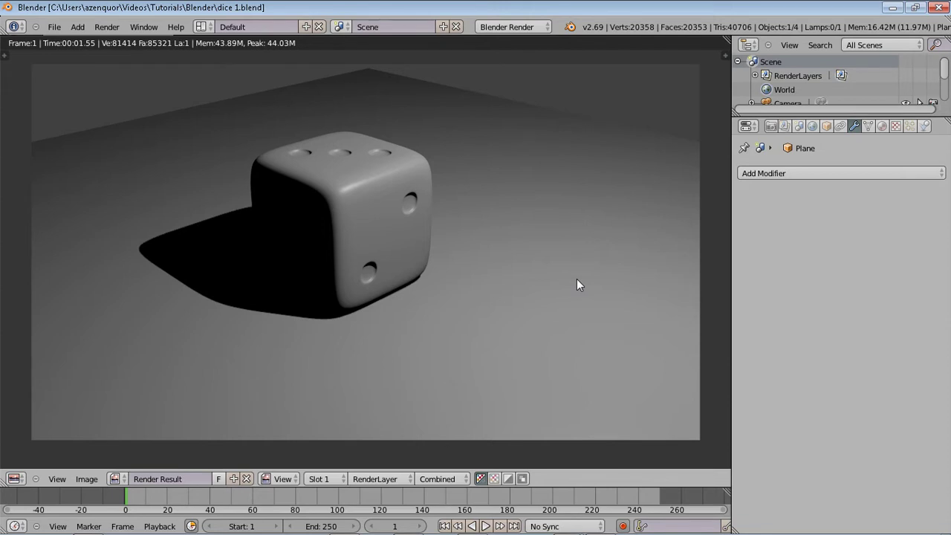
pyautogui.press('Escape')
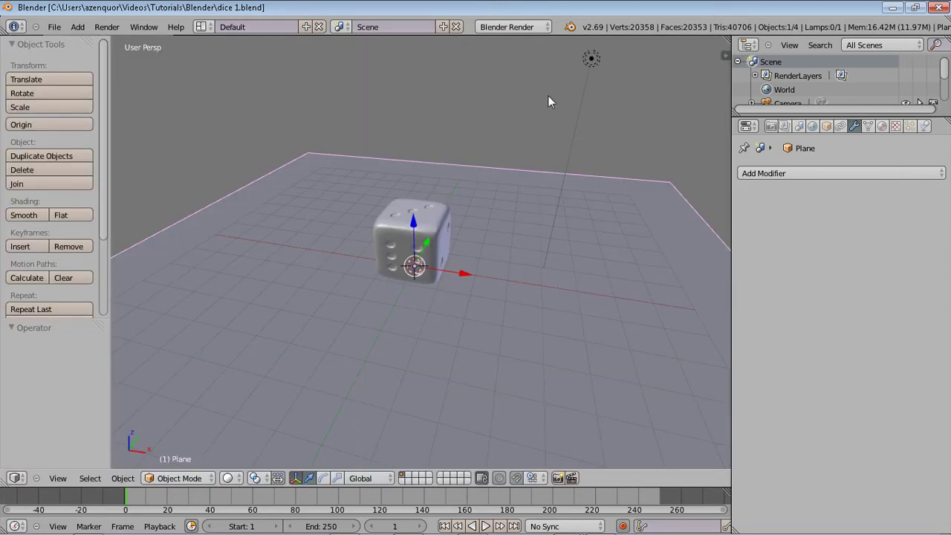
# - Change the render engine to Cycles Render and render the dice scene for comparison
pyautogui.click(513, 27)
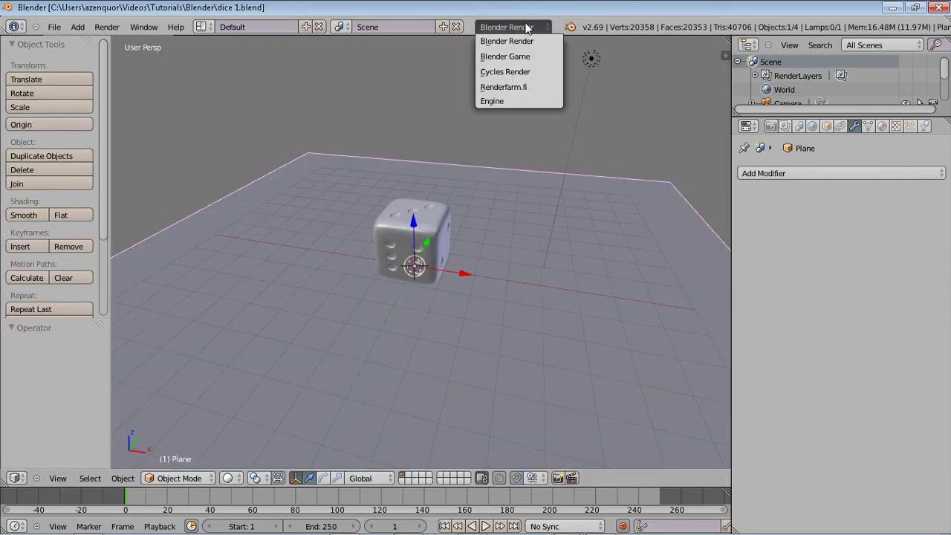
pyautogui.click(511, 72)
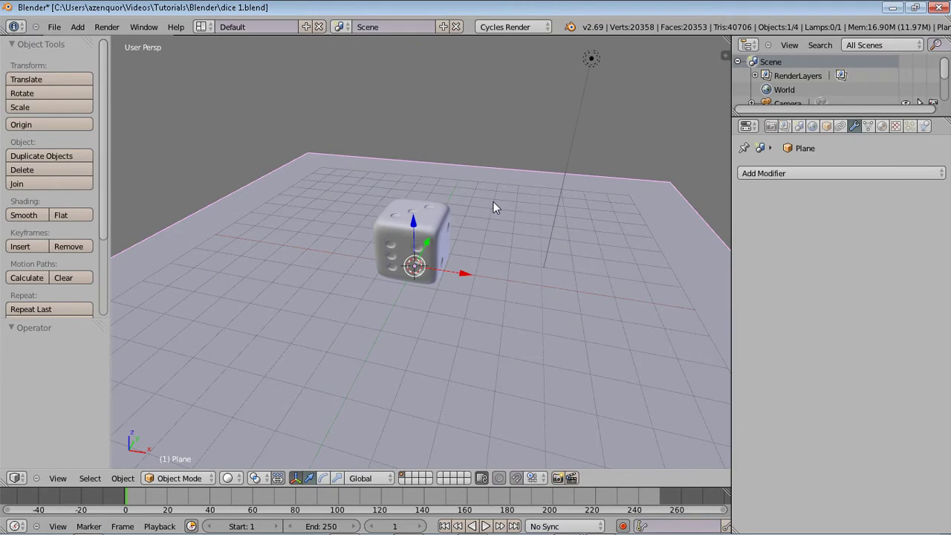
pyautogui.press('F12')
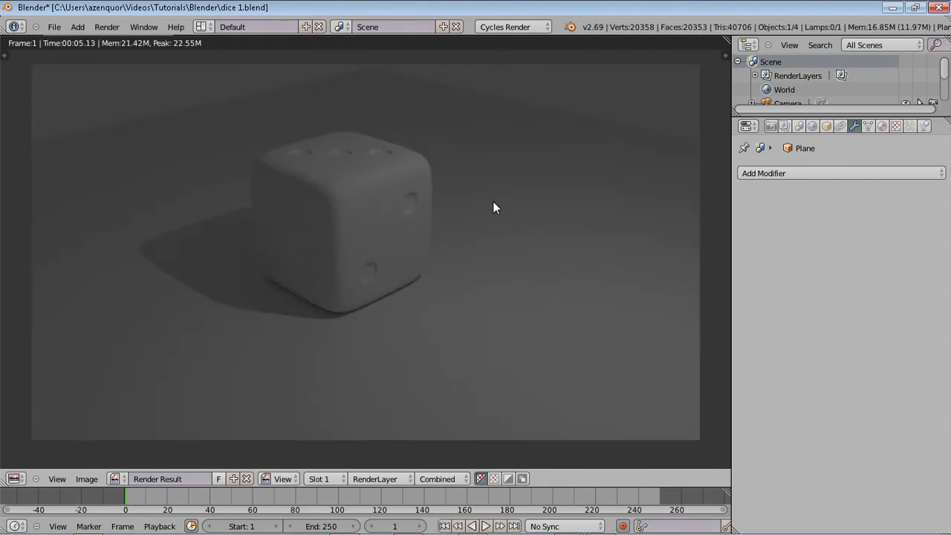
pyautogui.press('Escape')
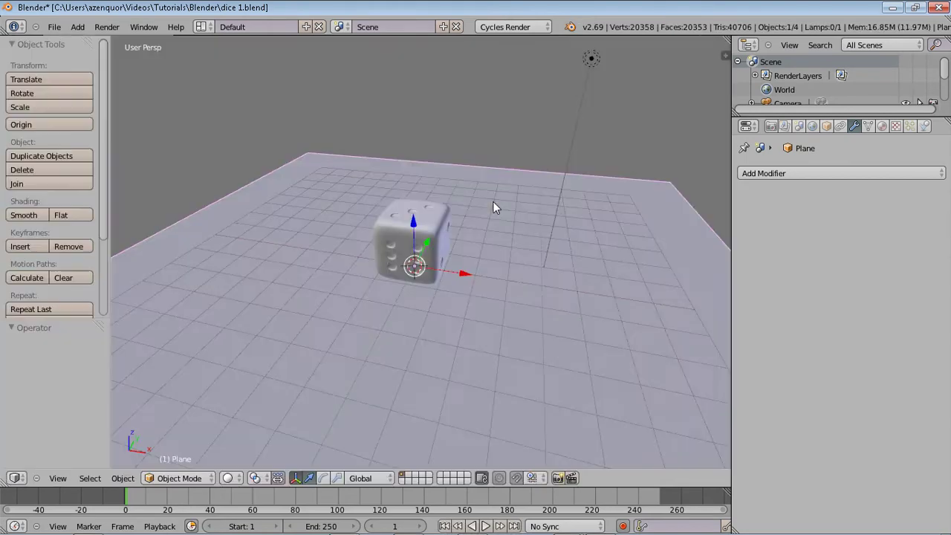
# - Select the die, show its vertex groups and enter Edit Mode with all vertices deselected
pyautogui.rightClick(432, 236)
pyautogui.moveTo(513, 320); pyautogui.dragTo(413, 308, button='middle')
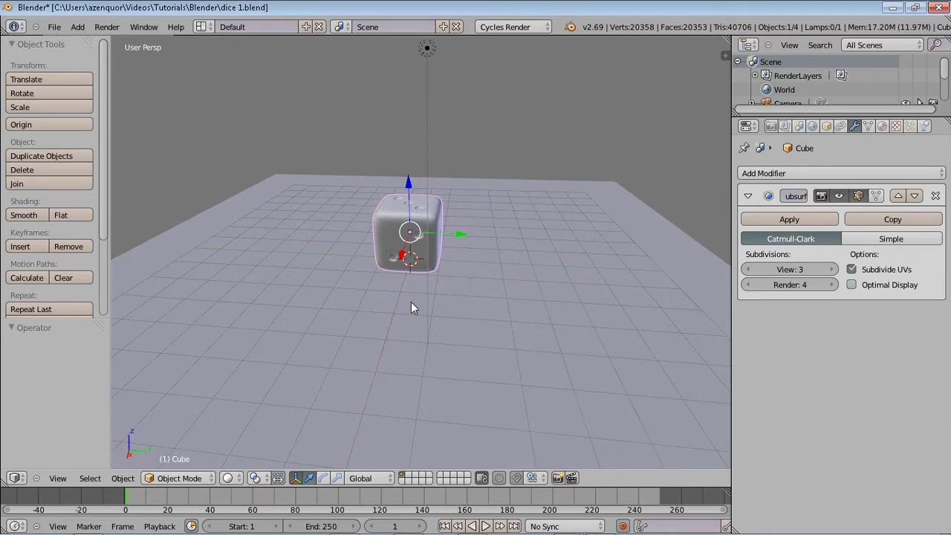
pyautogui.click(867, 125)
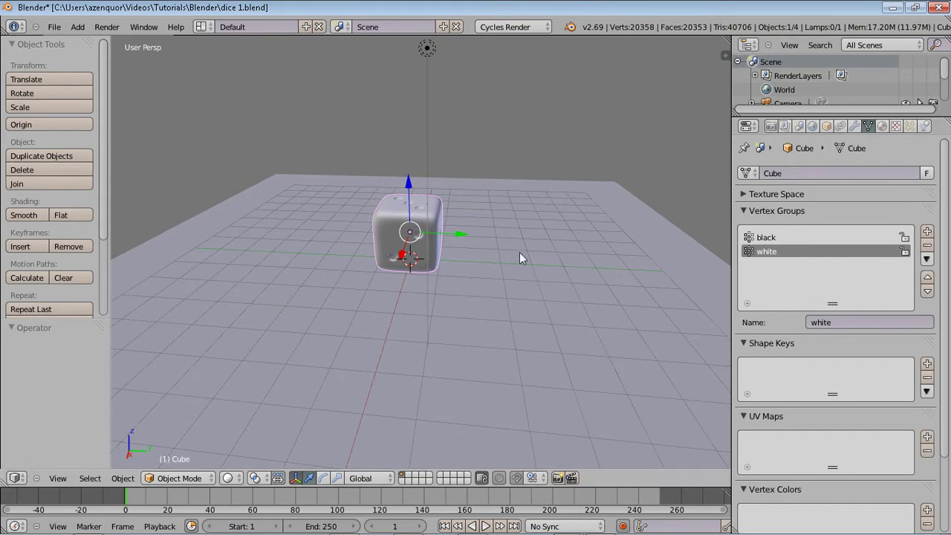
pyautogui.press('Tab')
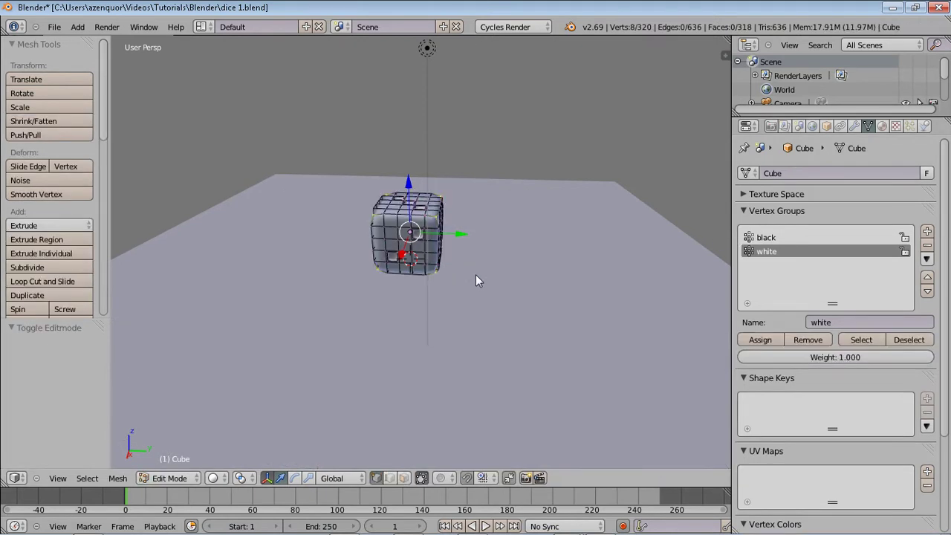
pyautogui.press('a')
pyautogui.scroll(3, 493, 280)
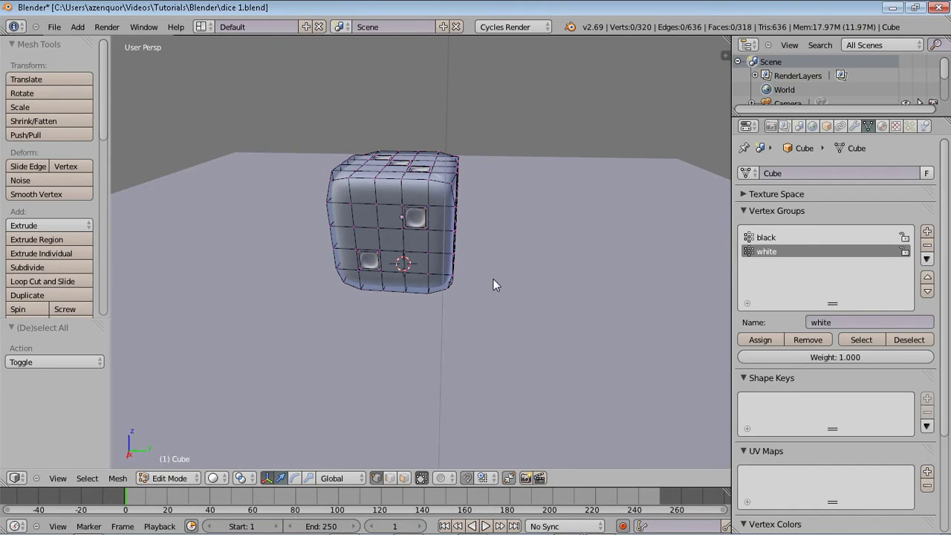
# - Start the Screencast Keys display in the 3D view
pyautogui.press('n')
pyautogui.scroll(-3, 721, 309)
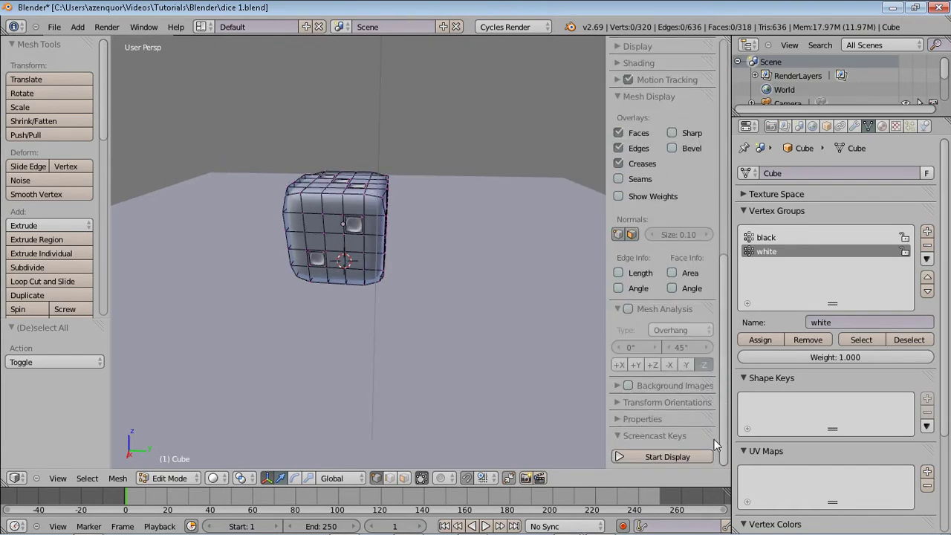
pyautogui.click(666, 457)
pyautogui.press('n')
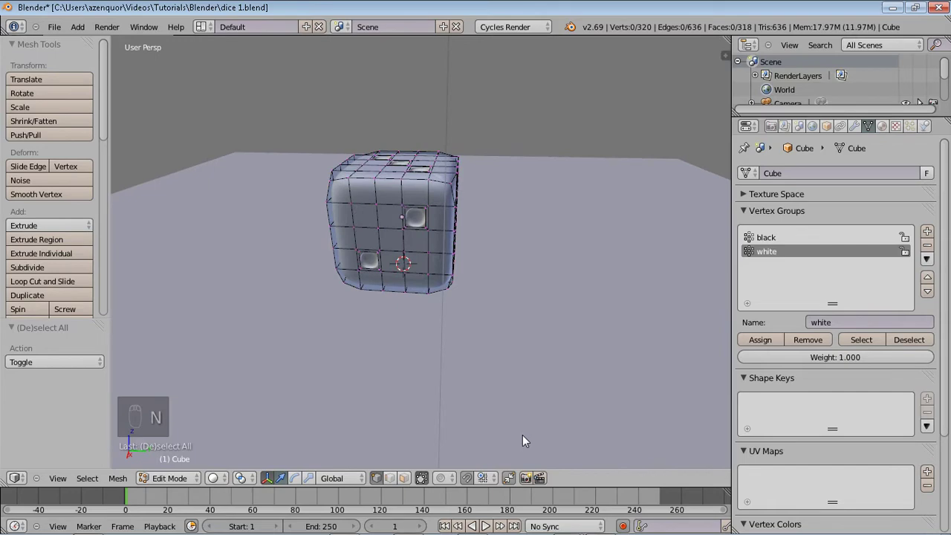
# - Enable nodes for the die's existing material and rename the material as white
pyautogui.moveTo(629, 313); pyautogui.dragTo(549, 318, button='middle')
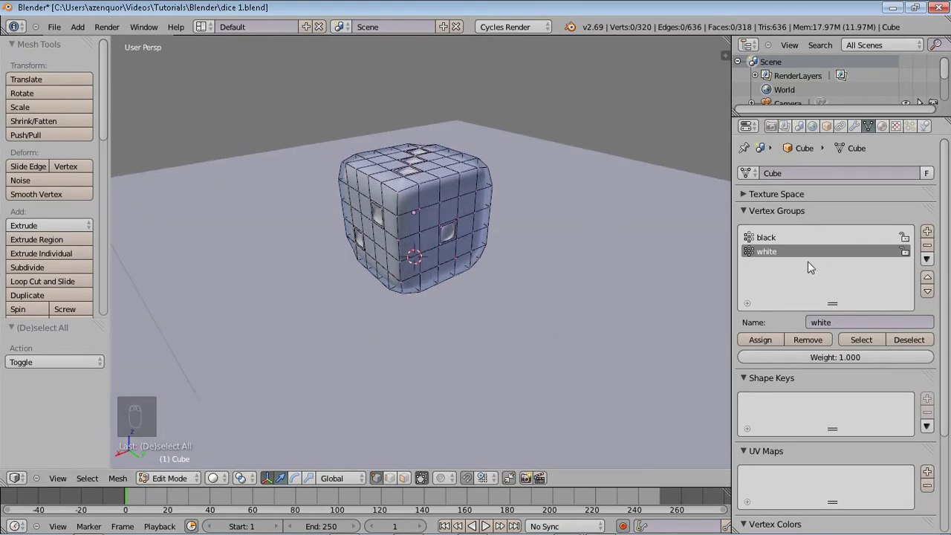
pyautogui.click(881, 126)
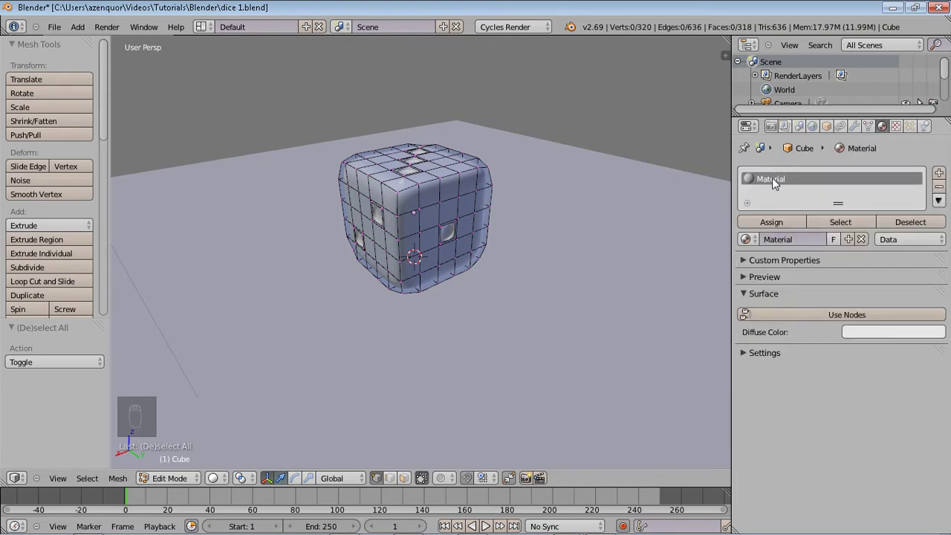
pyautogui.click(816, 315)
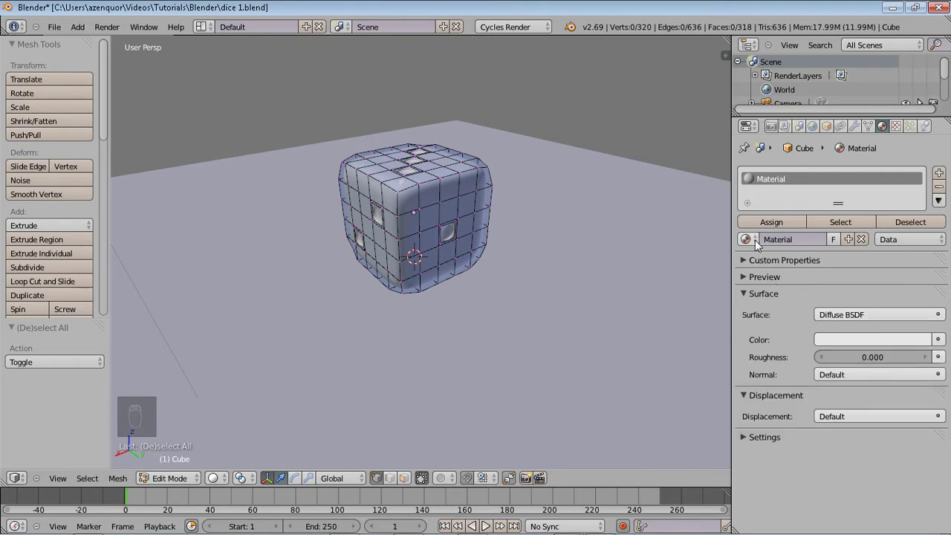
pyautogui.click(783, 239)
pyautogui.write('wite')
pyautogui.press('BackSpace')
pyautogui.press('BackSpace')
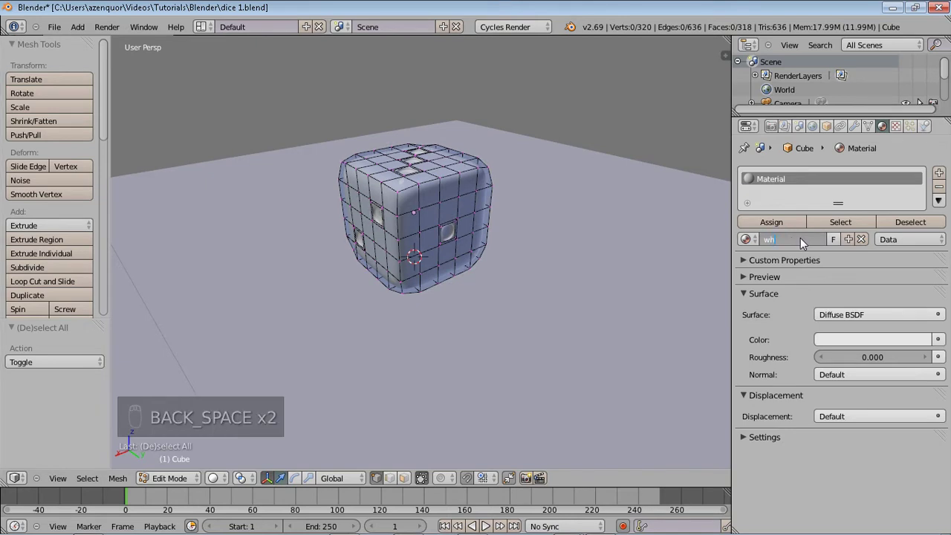
pyautogui.write('hite')
pyautogui.press('Return')
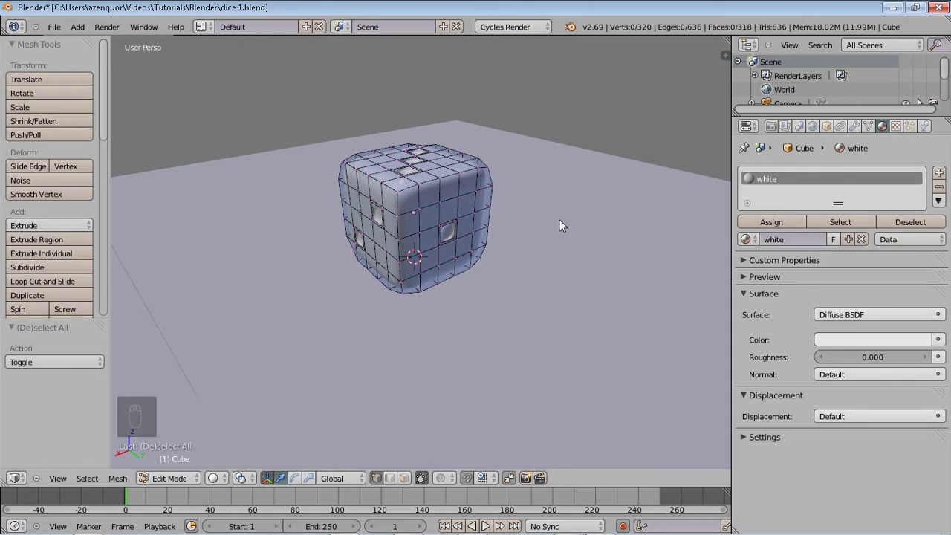
# - Return the die to Object Mode and show the preview of the white material
pyautogui.press('Tab')
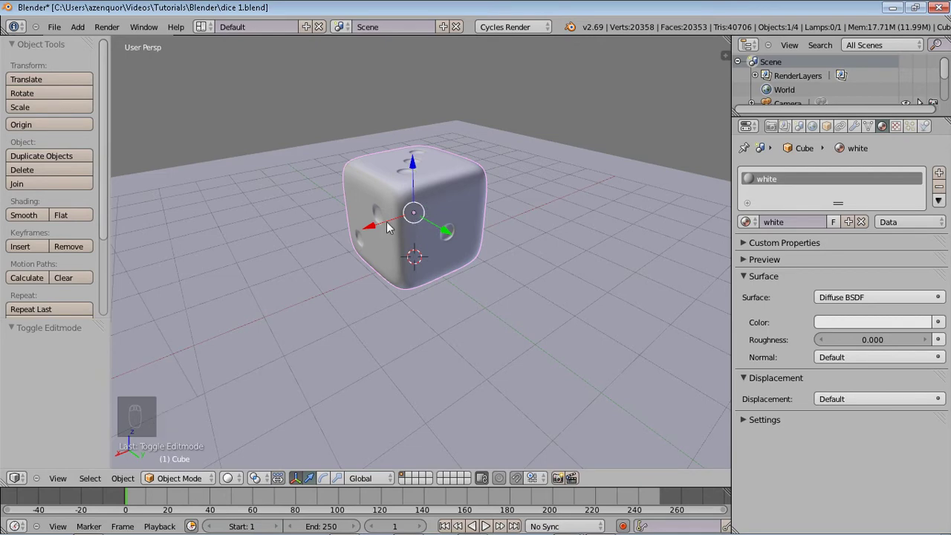
pyautogui.moveTo(392, 231); pyautogui.dragTo(337, 231, button='middle')
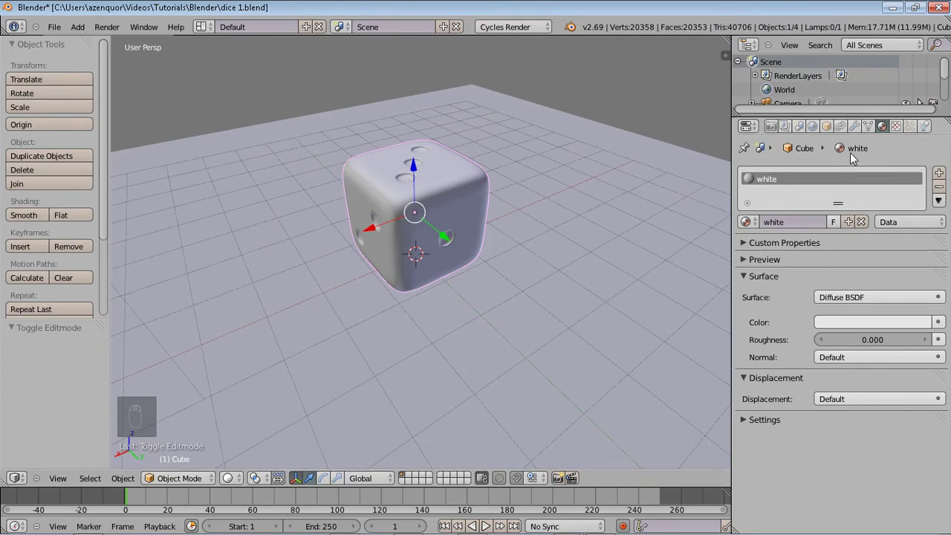
pyautogui.click(746, 260)
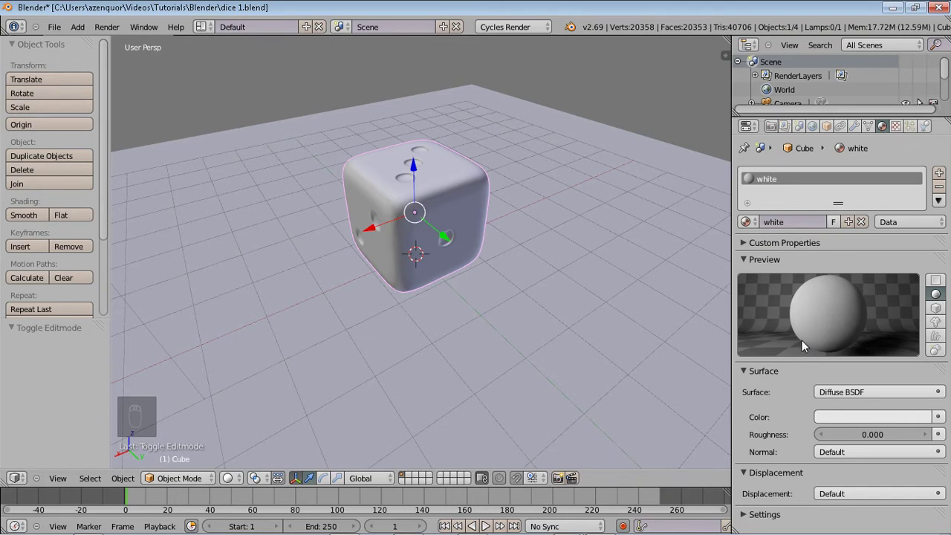
# - Set the white material's surface to a Mix Shader combining Diffuse BSDF first and Glossy BSDF second
pyautogui.click(857, 395)
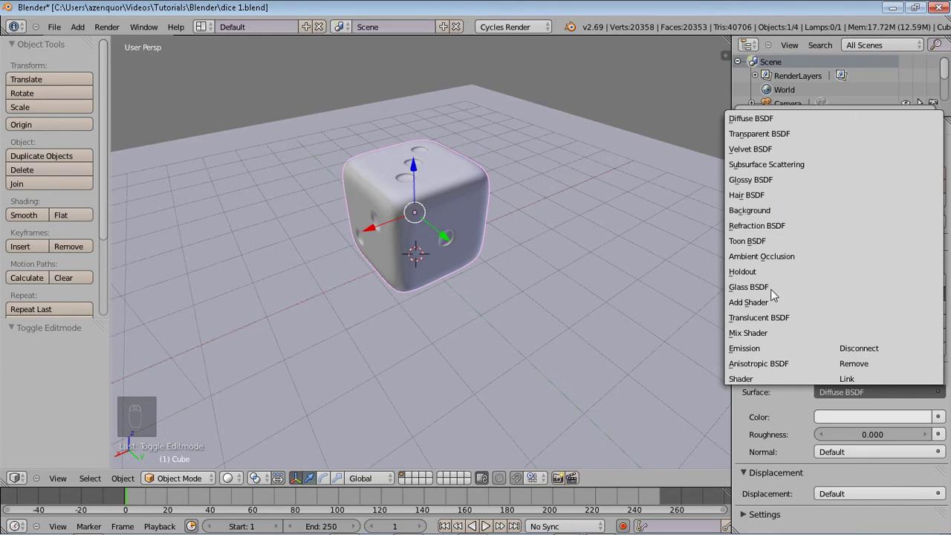
pyautogui.click(761, 333)
pyautogui.click(878, 435)
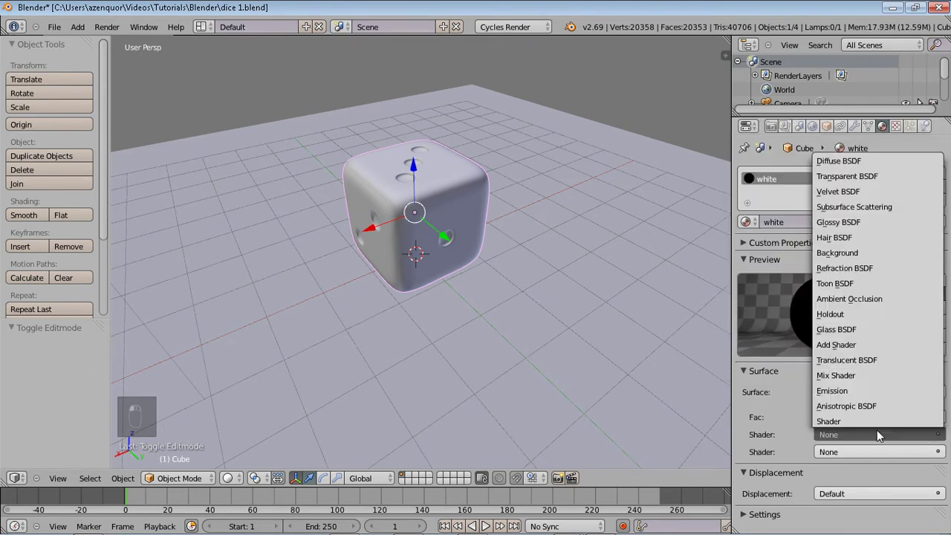
pyautogui.click(836, 161)
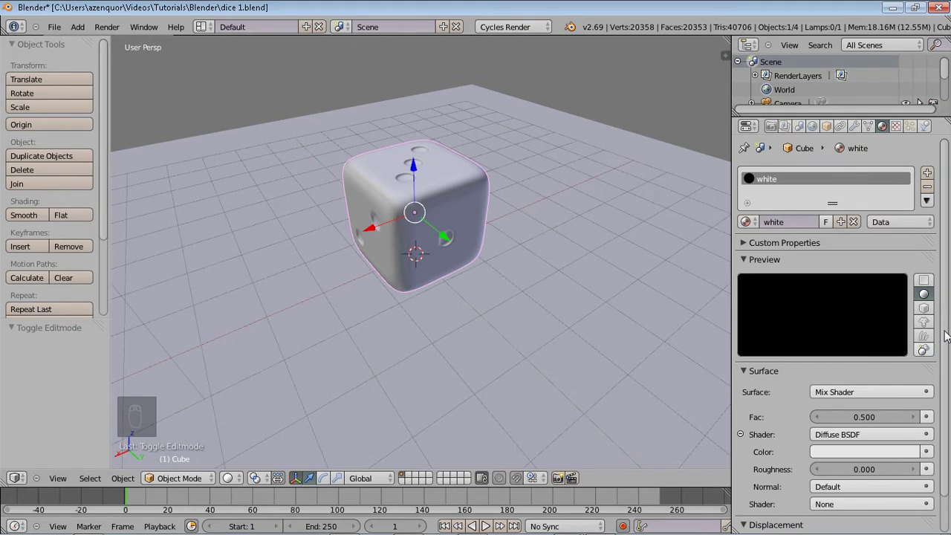
pyautogui.scroll(-1, 923, 349)
pyautogui.click(858, 478)
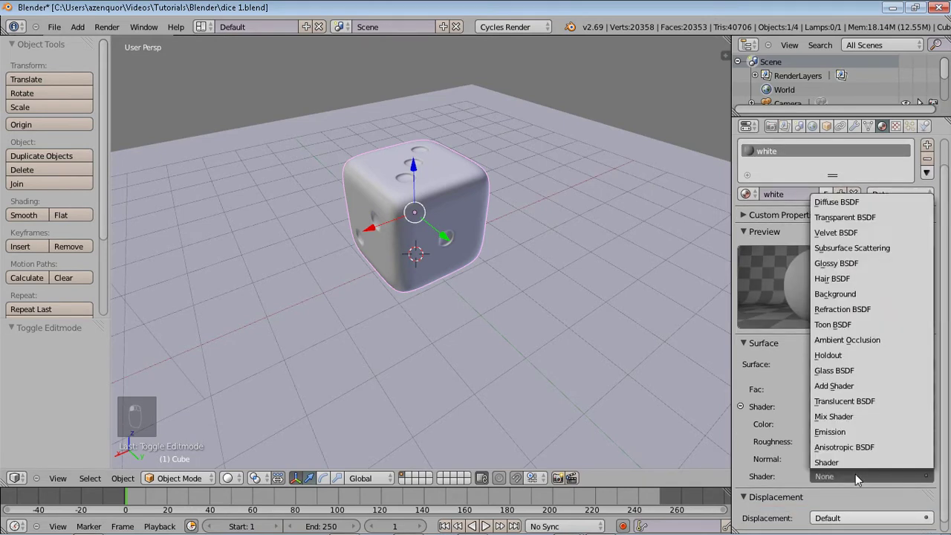
pyautogui.click(841, 266)
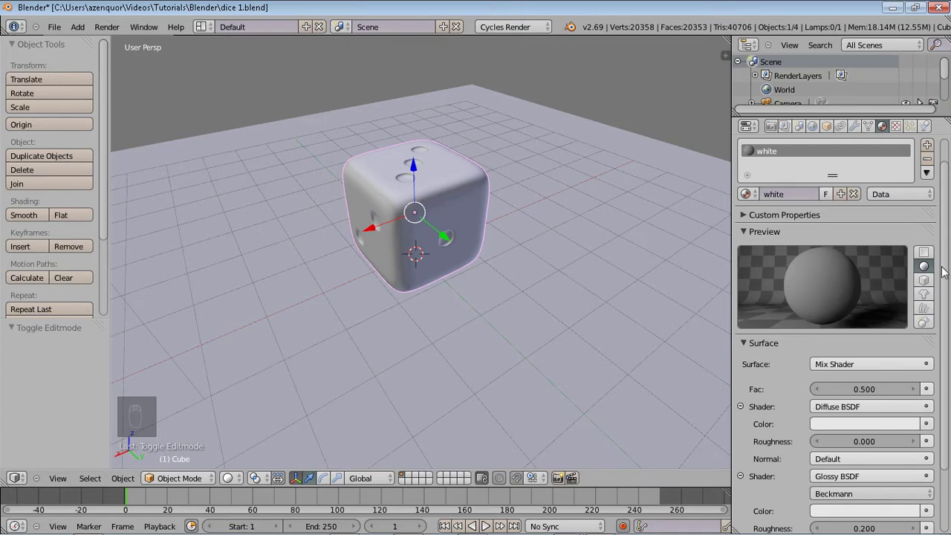
# - Set the roughness of the white material's Glossy BSDF to 0.100
pyautogui.scroll(-2, 937, 282)
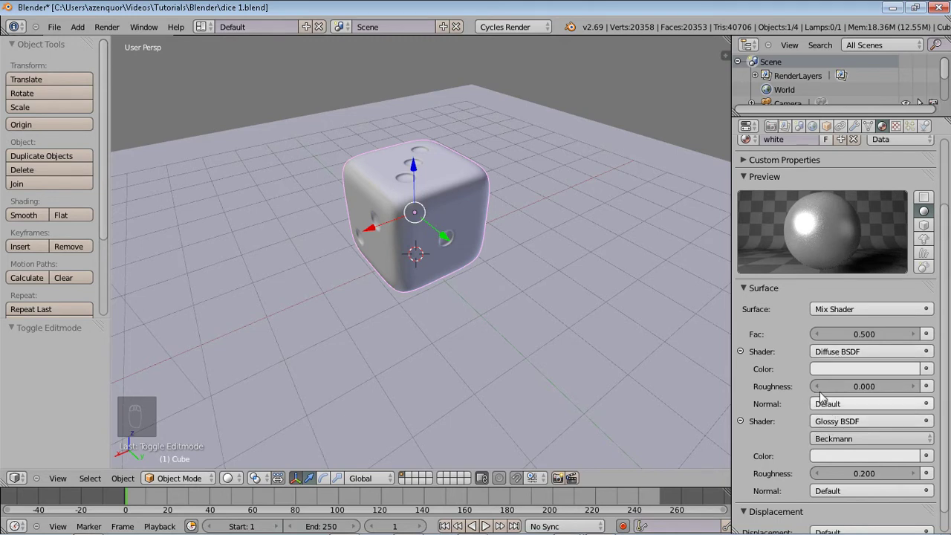
pyautogui.click(820, 476)
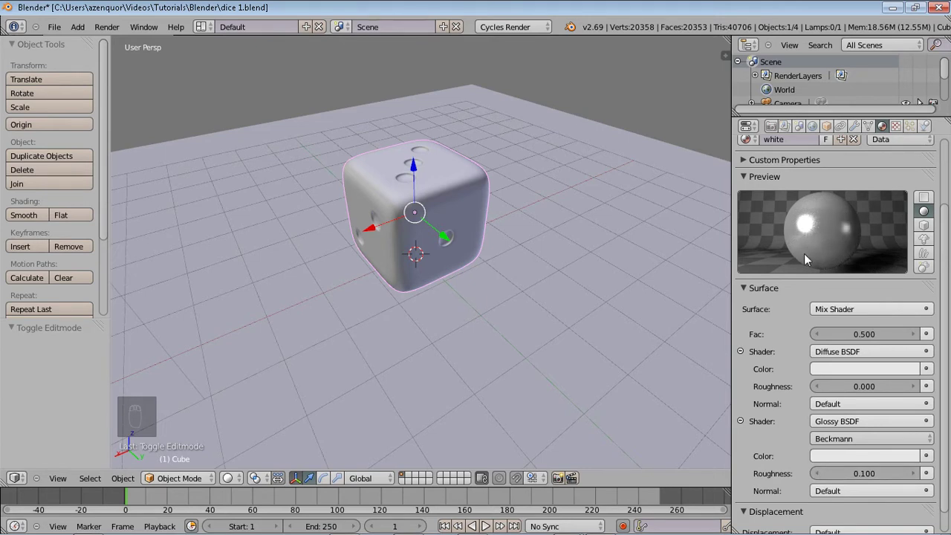
pyautogui.scroll(1, 946, 224)
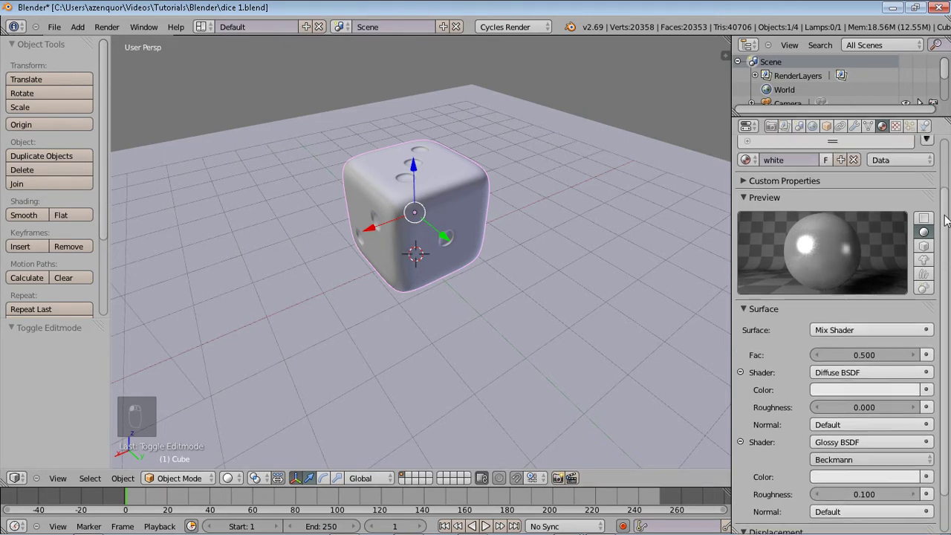
pyautogui.scroll(3, 944, 225)
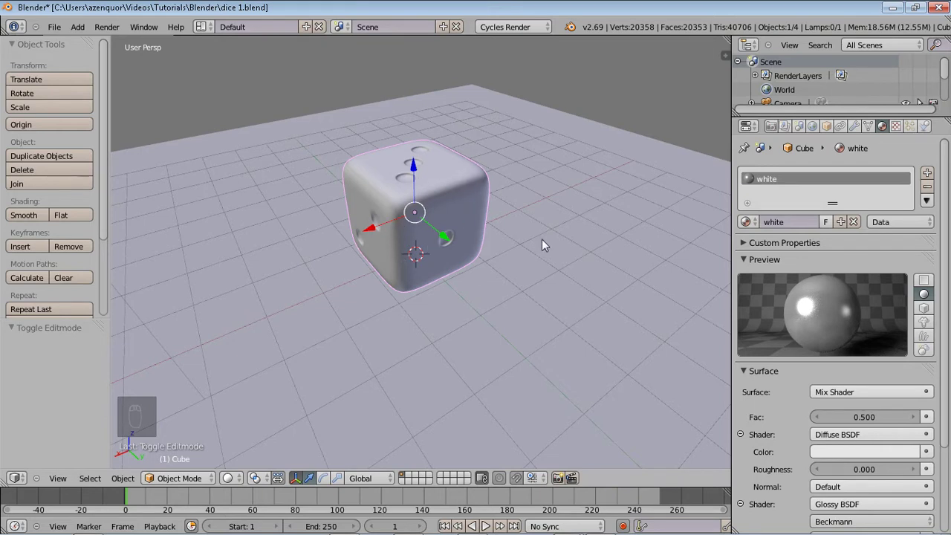
# - Enter Edit Mode on the die and select the vertices of the black vertex group
pyautogui.press('Tab')
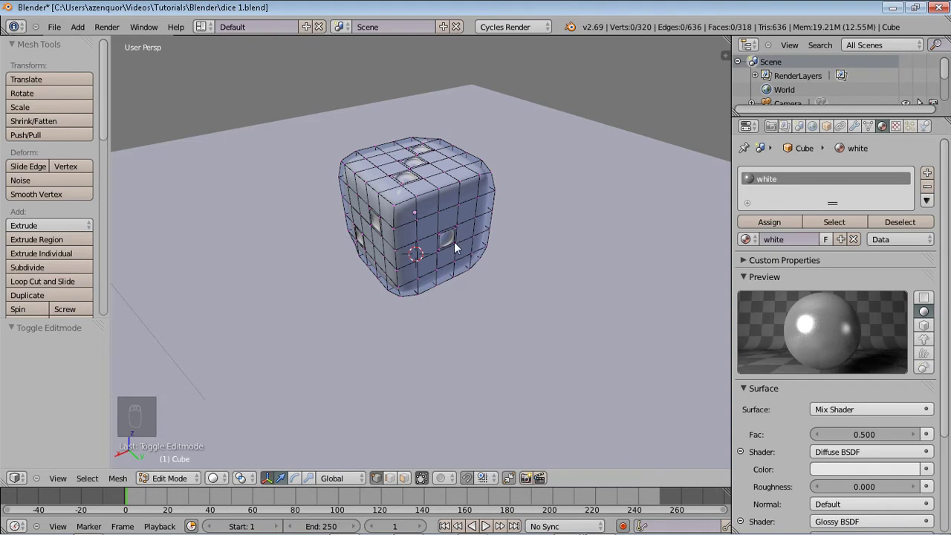
pyautogui.click(867, 127)
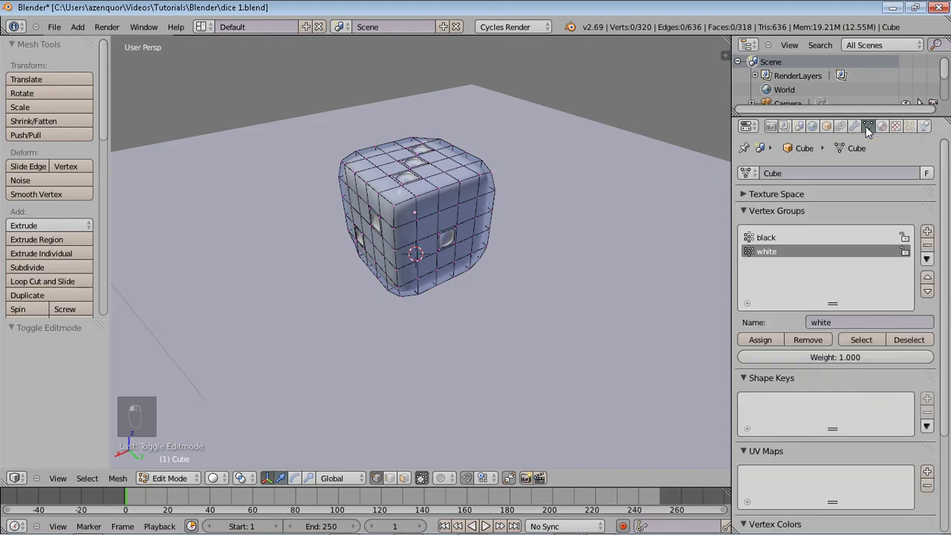
pyautogui.click(769, 237)
pyautogui.click(852, 339)
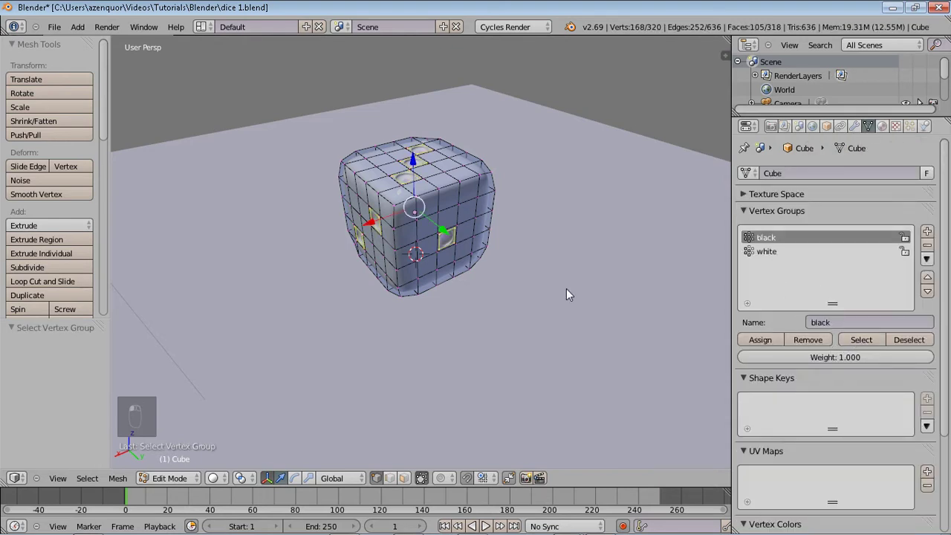
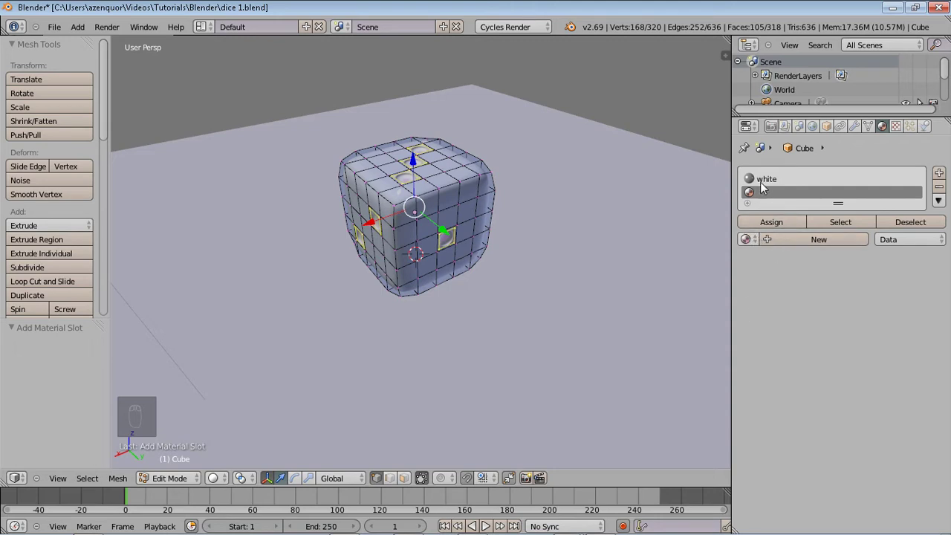
# - Fill the die's second material slot with a single-user copy of the white material and name it black
pyautogui.click(747, 241)
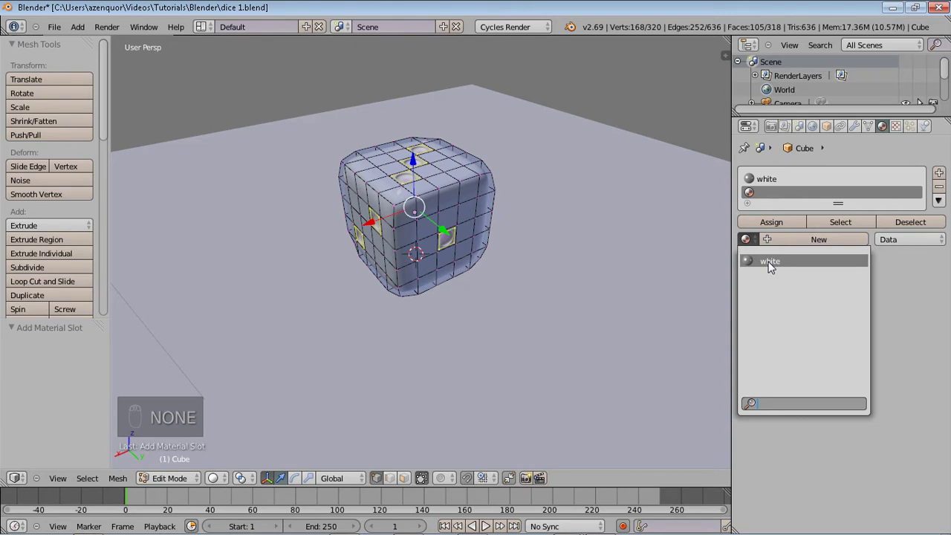
pyautogui.click(768, 261)
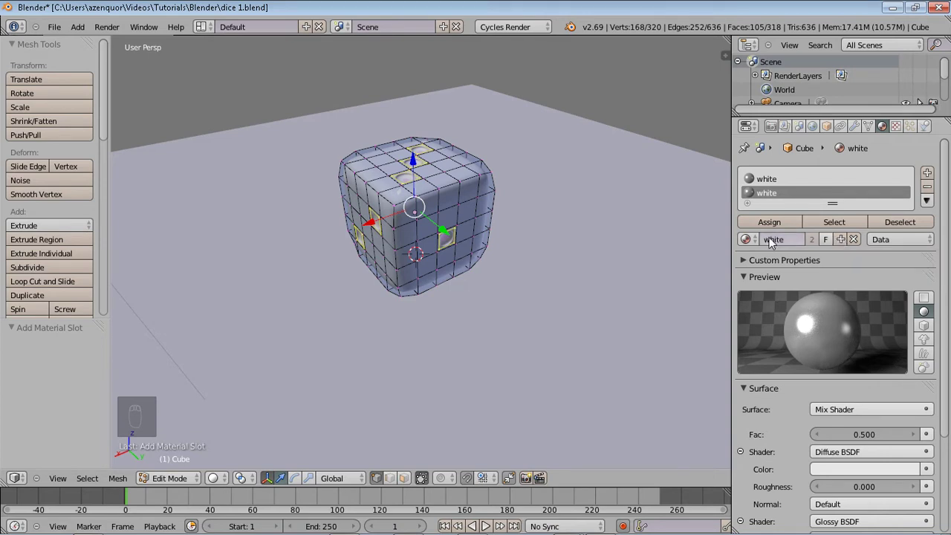
pyautogui.click(841, 239)
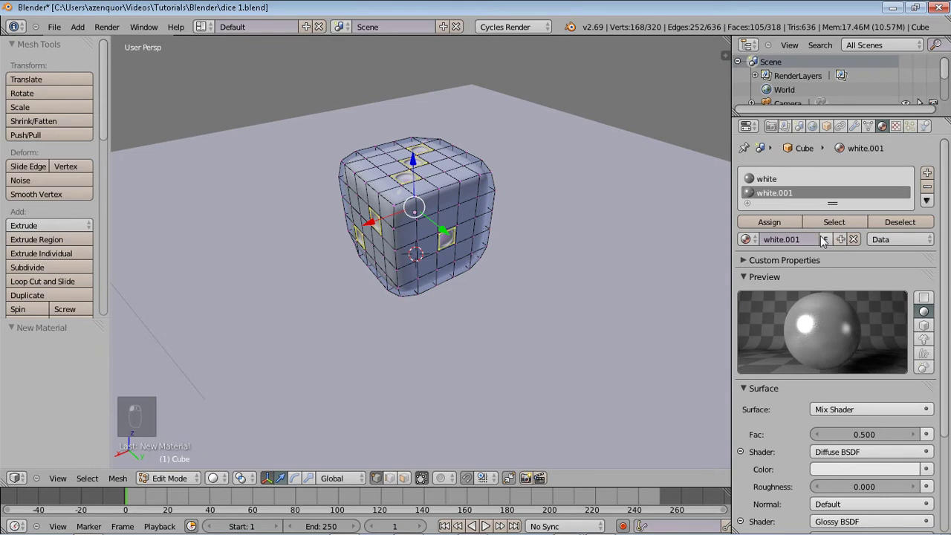
pyautogui.doubleClick(784, 239)
pyautogui.write('black')
pyautogui.press('Return')
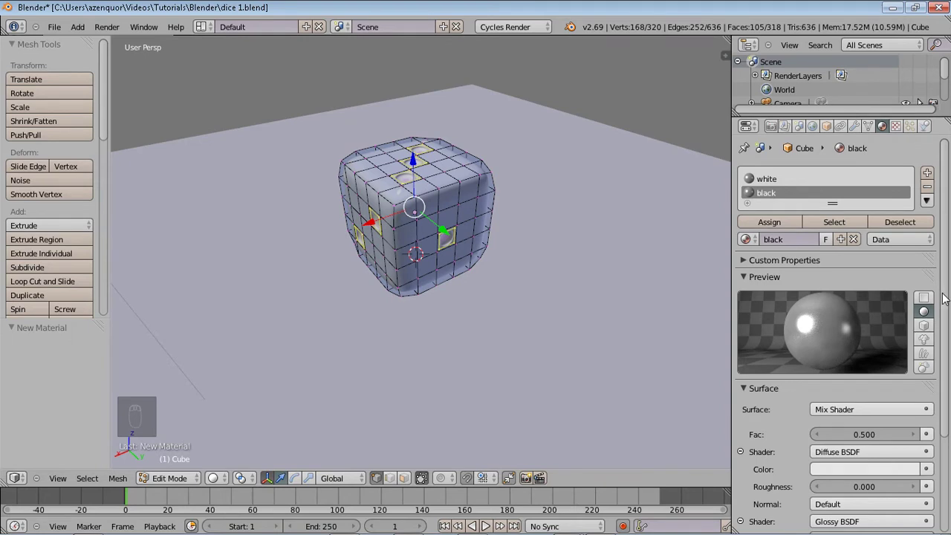
# - Darken the Diffuse BSDF color of the black material to near black
pyautogui.scroll(-1, 943, 333)
pyautogui.scroll(-1, 943, 334)
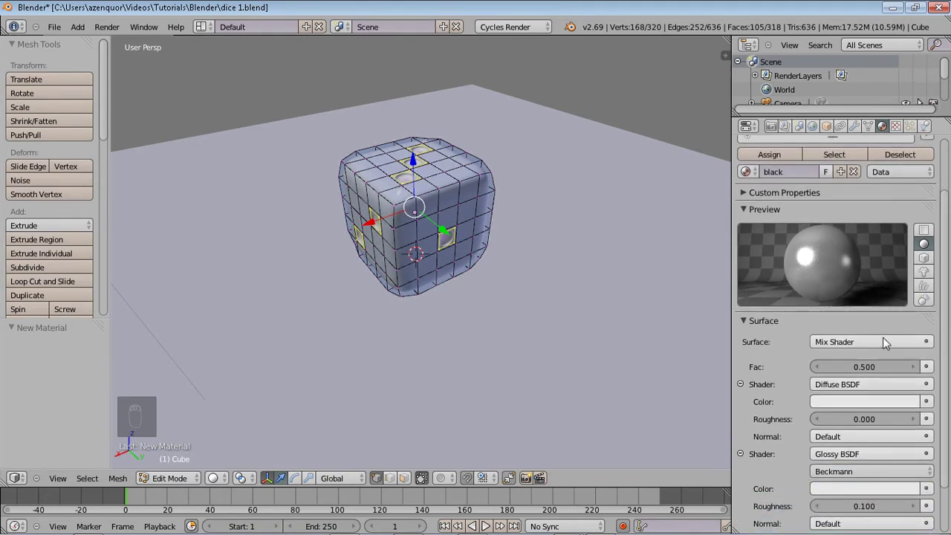
pyautogui.click(874, 401)
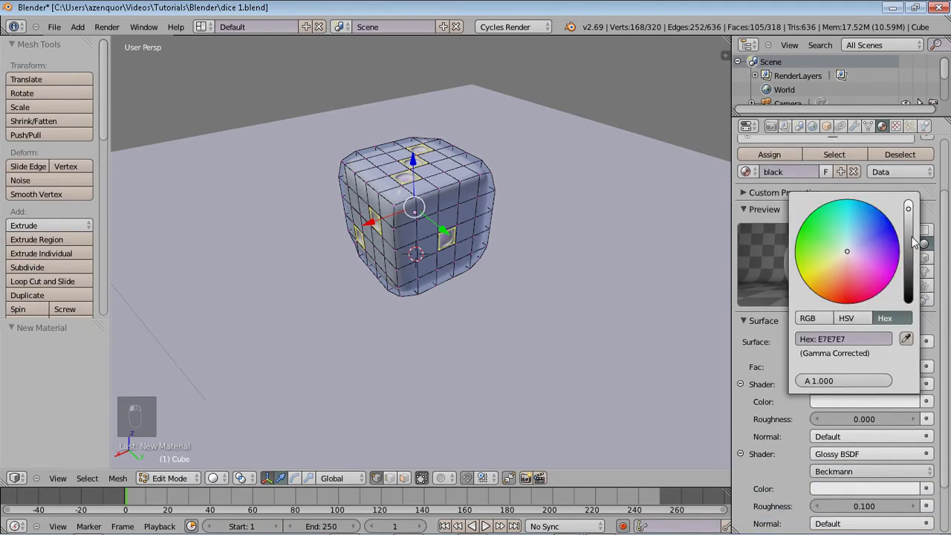
pyautogui.moveTo(913, 238); pyautogui.dragTo(910, 302)
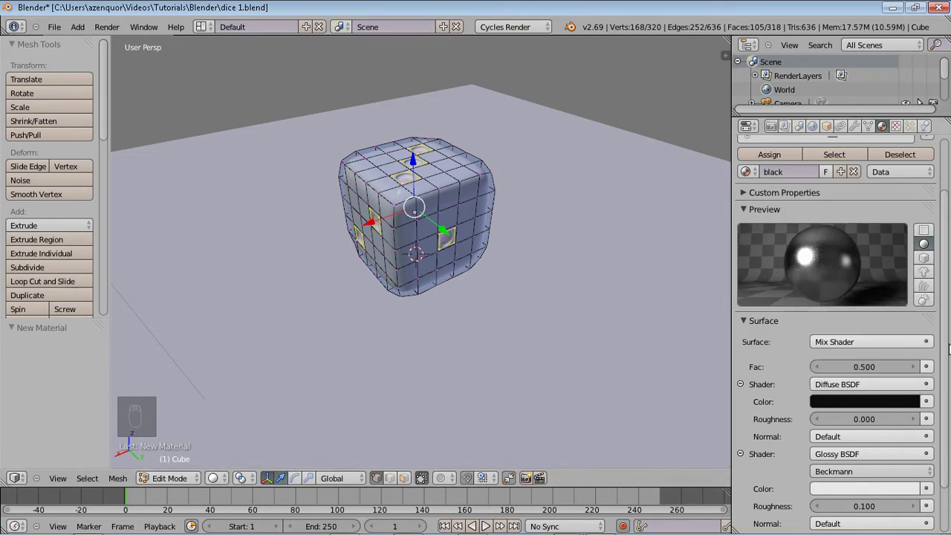
pyautogui.scroll(2, 948, 327)
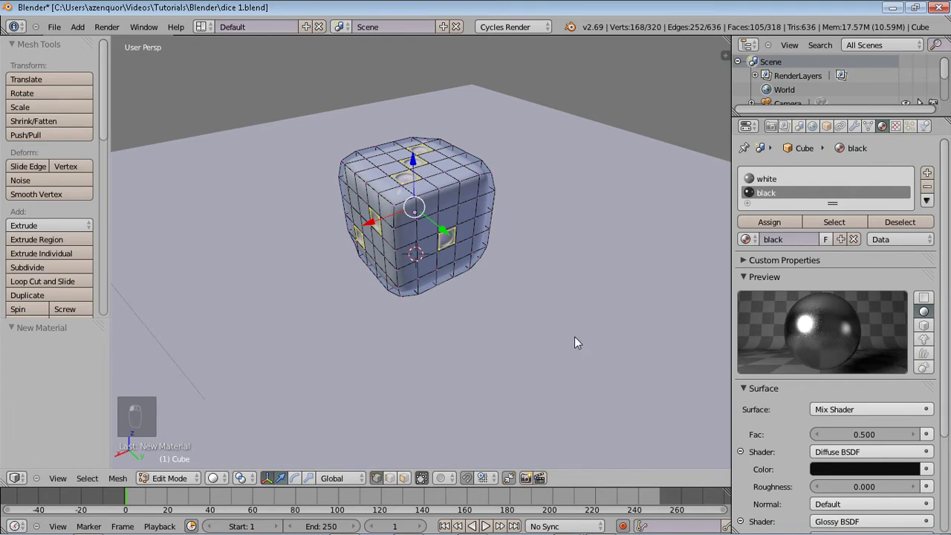
# - Preview the die in Rendered viewport shading and return to Solid shading
pyautogui.click(215, 478)
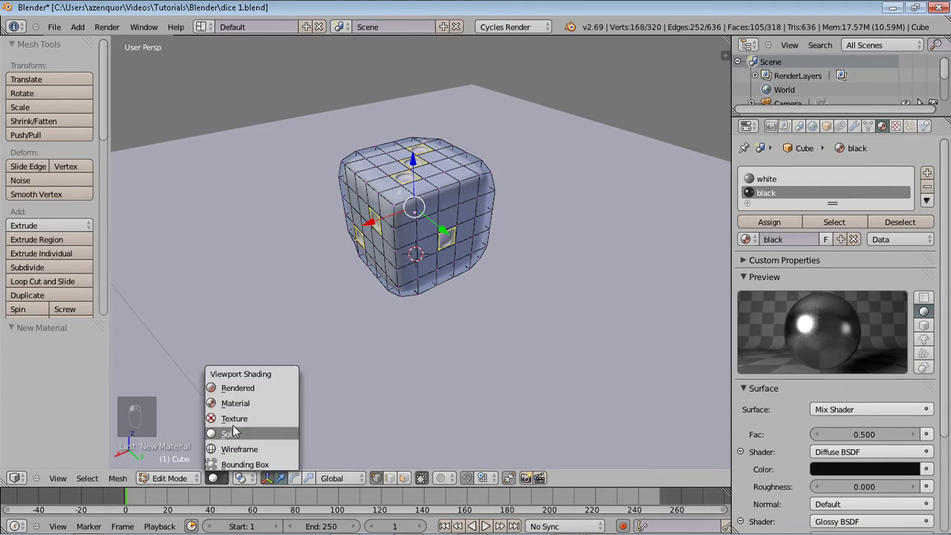
pyautogui.click(237, 387)
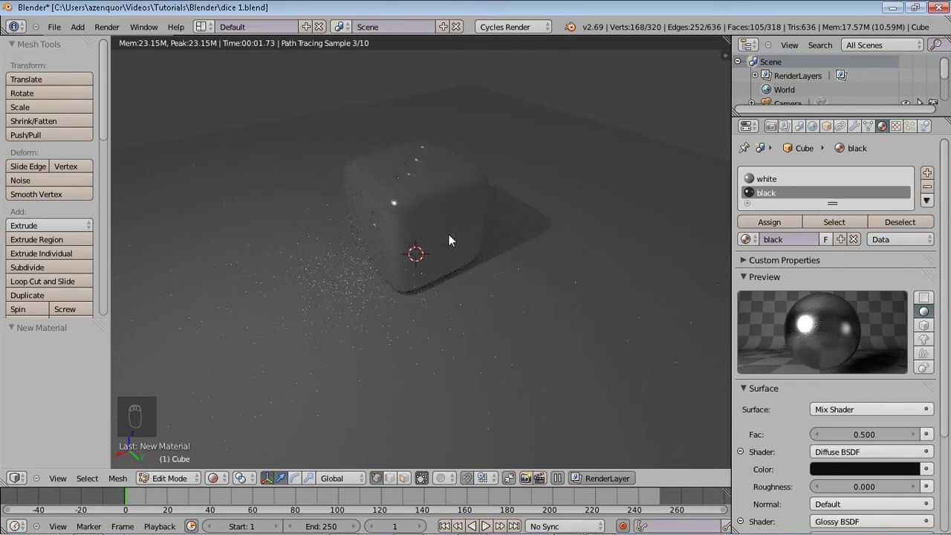
pyautogui.click(213, 479)
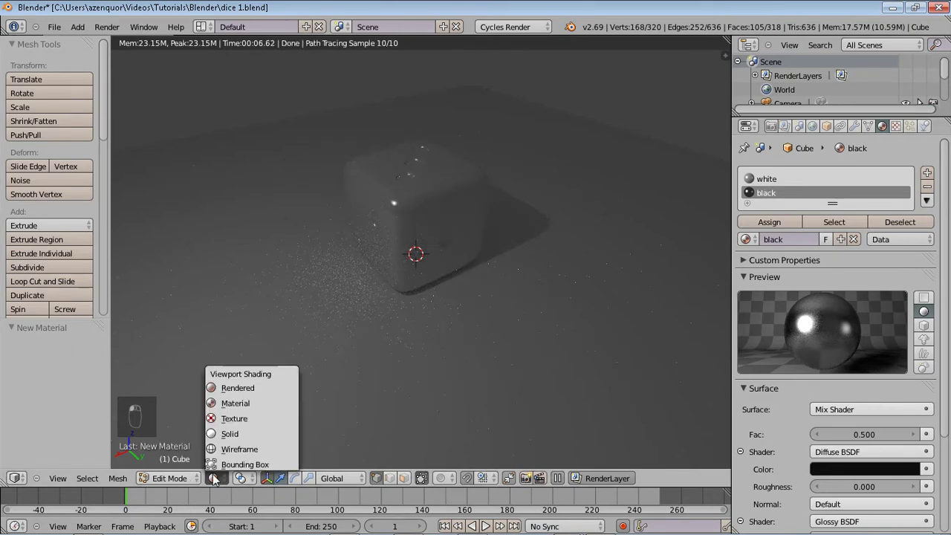
pyautogui.click(245, 434)
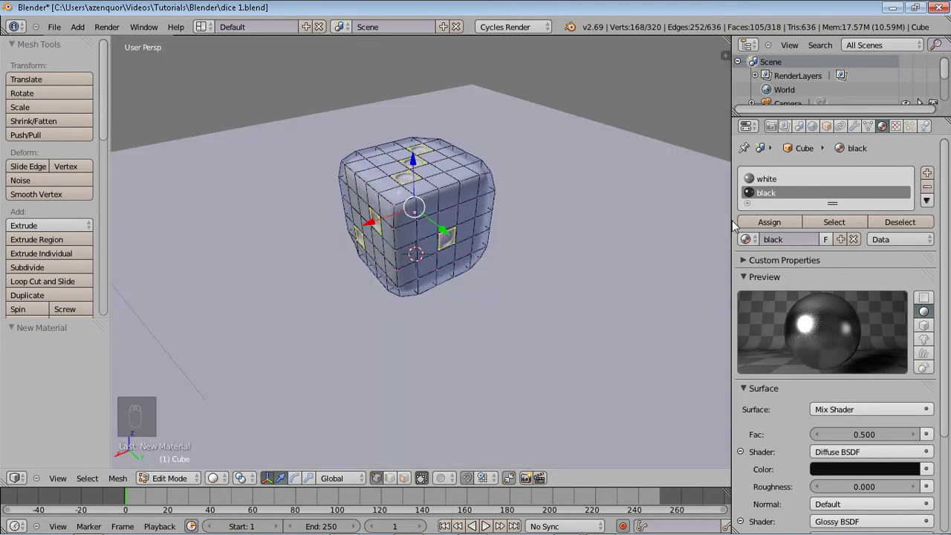
# - Assign the black material to the selected pip faces and display the viewport in Rendered shading
pyautogui.click(767, 222)
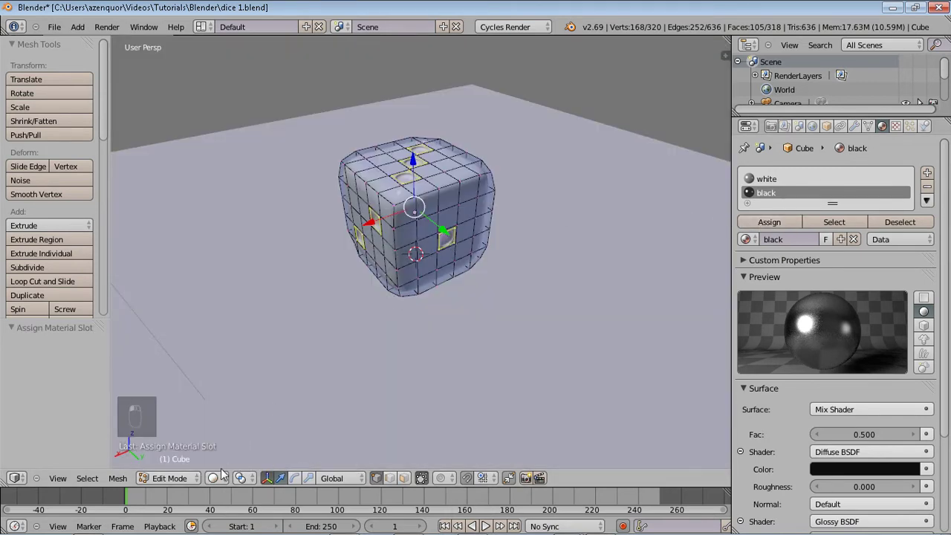
pyautogui.click(220, 476)
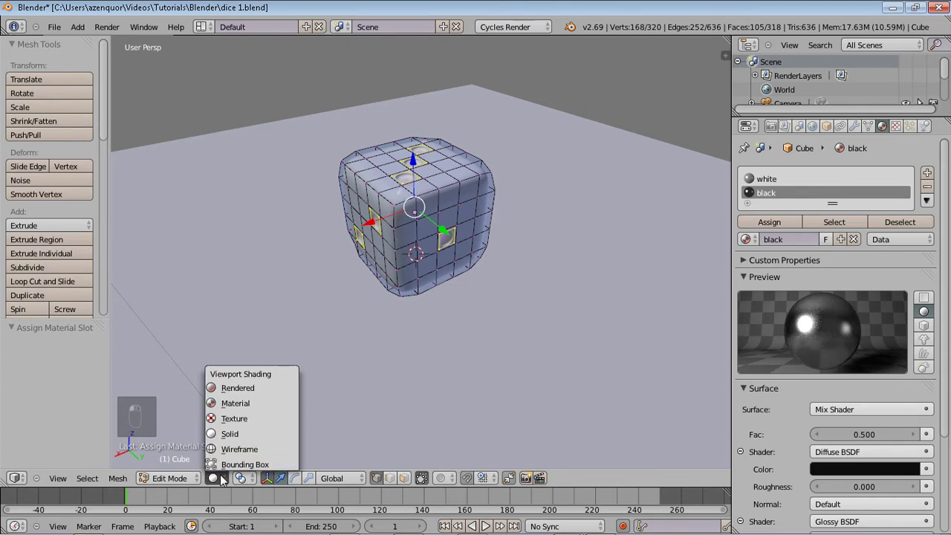
pyautogui.click(238, 387)
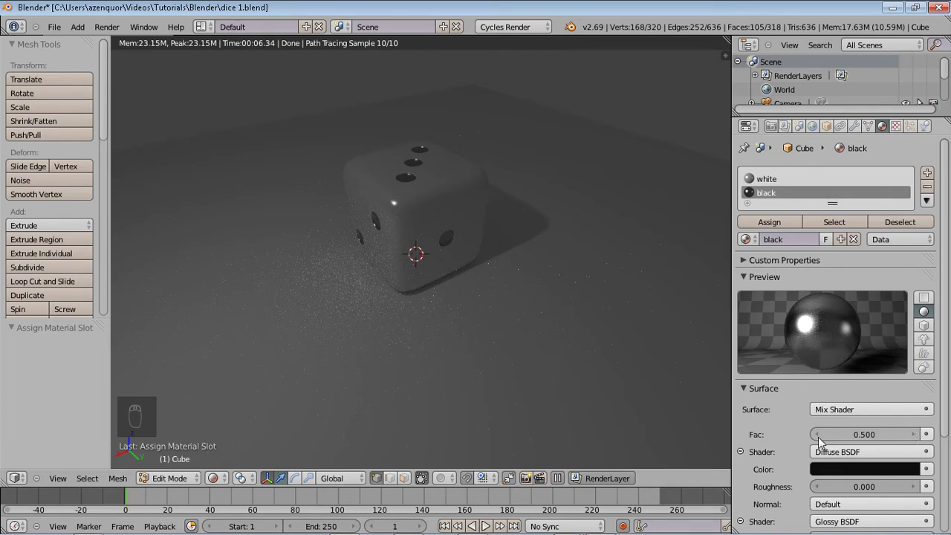
# - Lower the Mix Shader factor of the black material to 0.200
pyautogui.moveTo(819, 439); pyautogui.dragTo(819, 440)
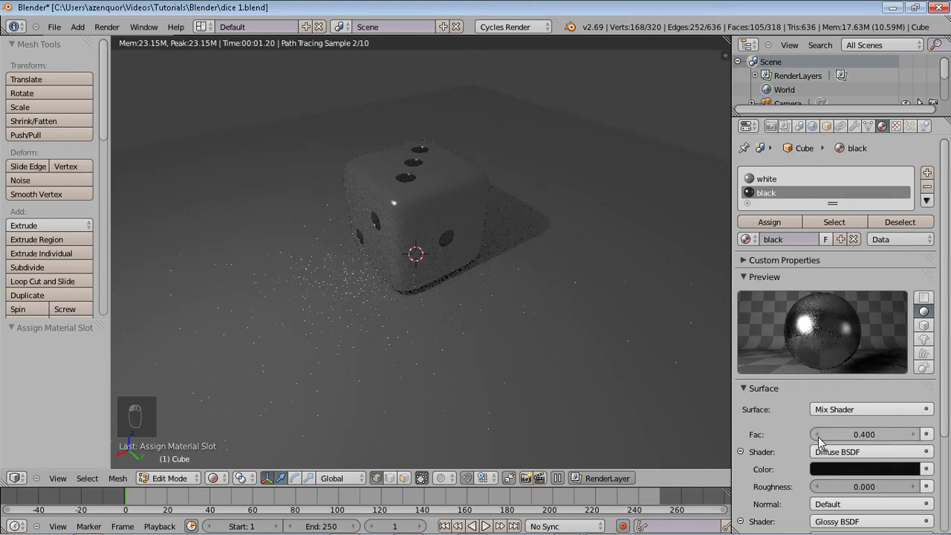
pyautogui.click(819, 440)
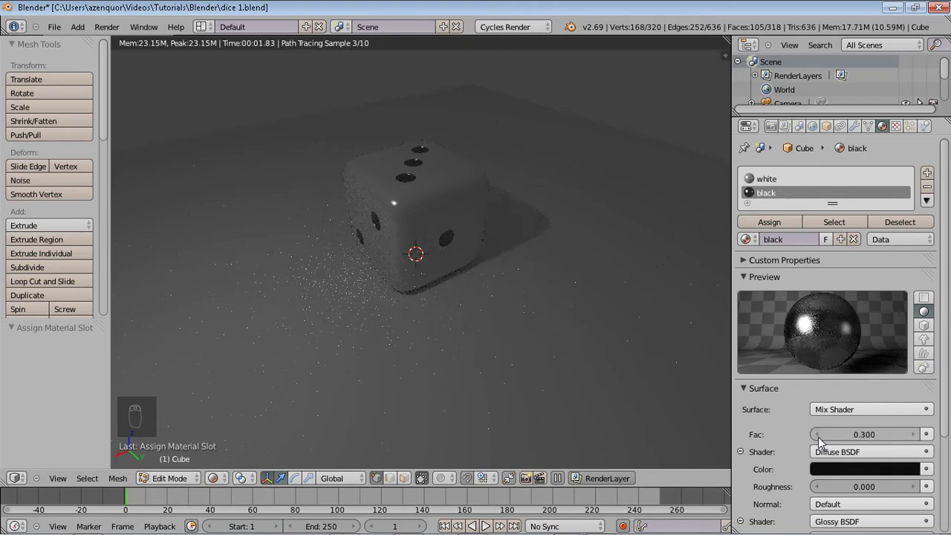
pyautogui.click(819, 439)
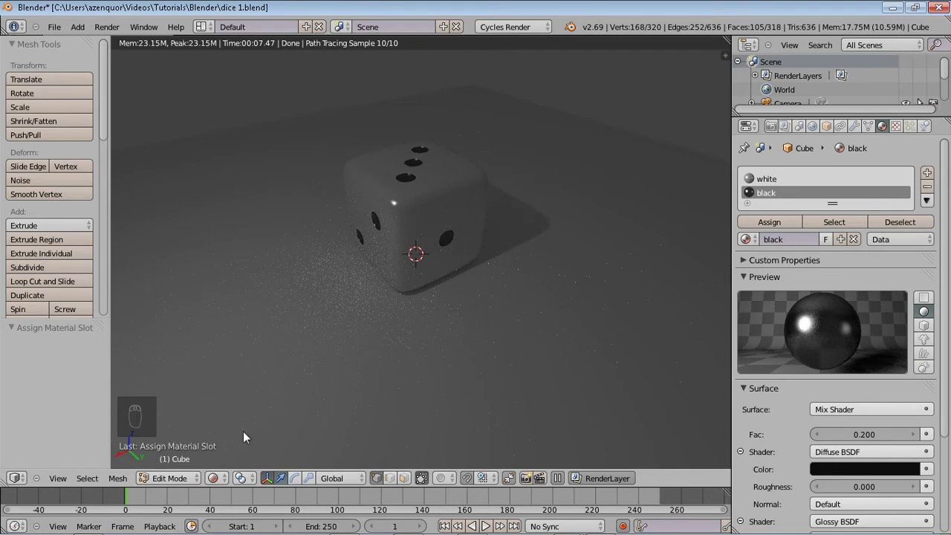
# - View the die through the scene camera in Rendered shading
pyautogui.click(214, 477)
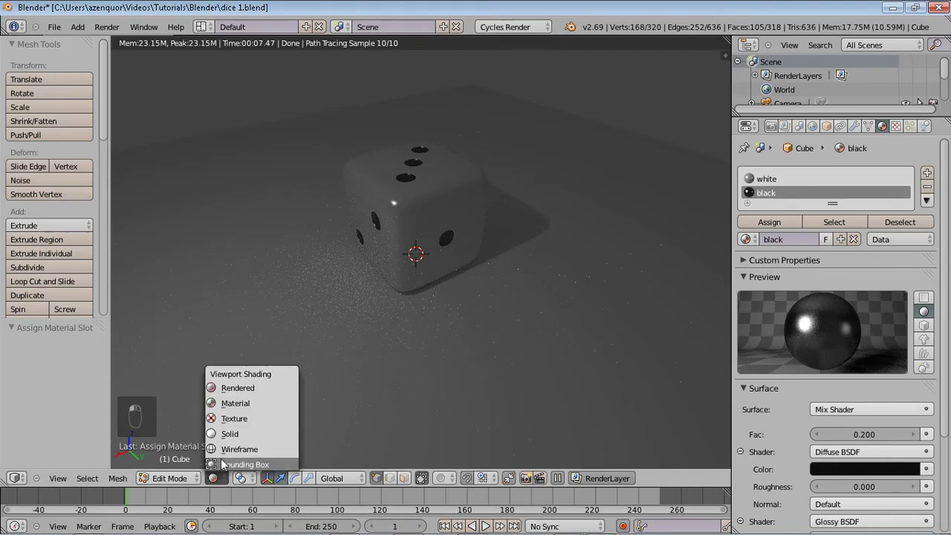
pyautogui.click(234, 389)
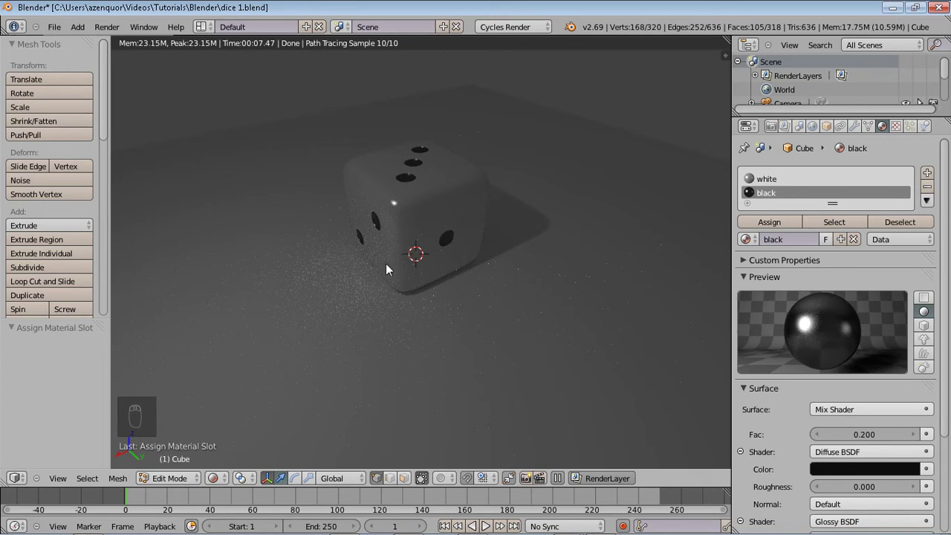
pyautogui.press('KP_0')
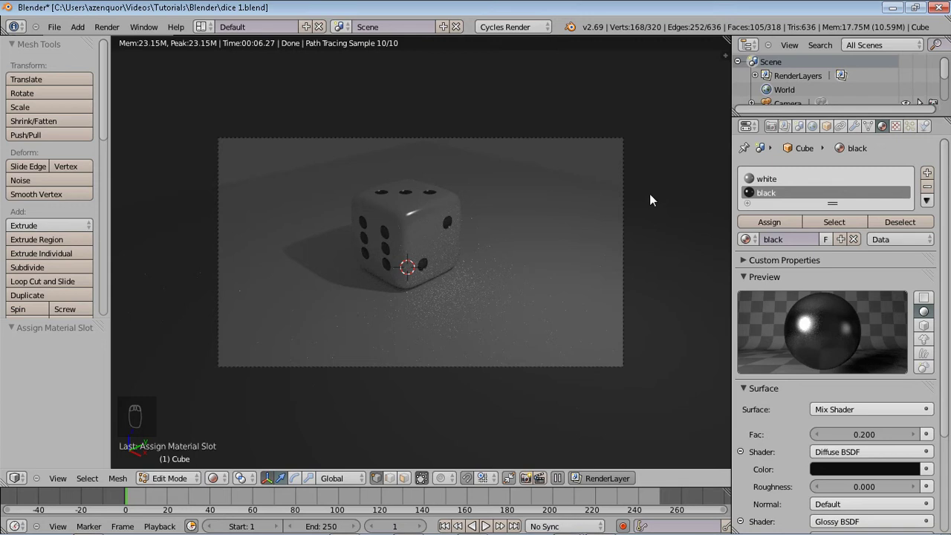
# - Enable nodes for the World surface and try Ambient Occlusion, leaving it switched off
pyautogui.click(812, 127)
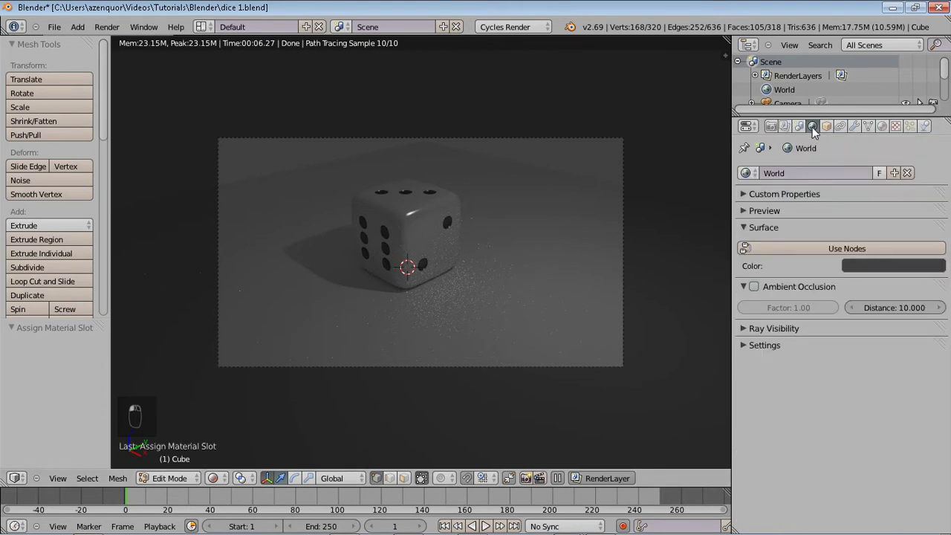
pyautogui.click(784, 252)
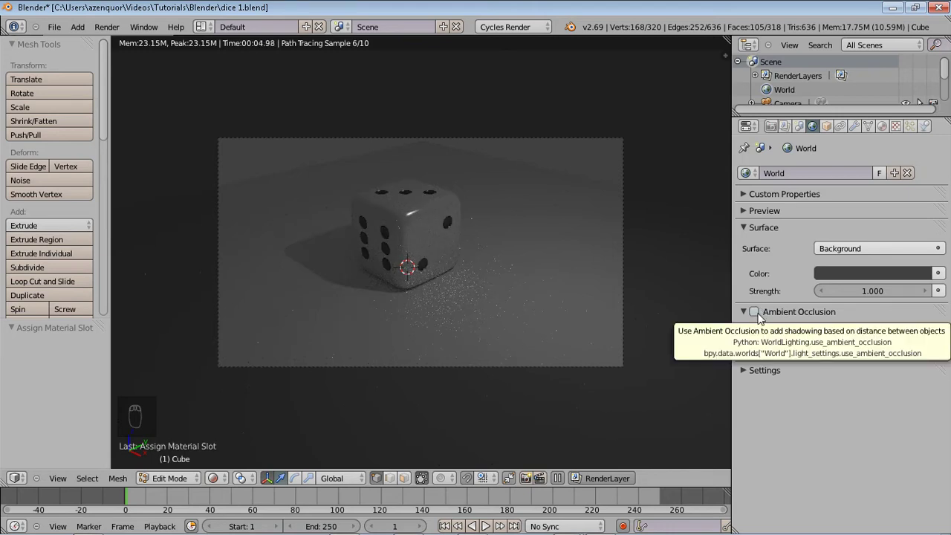
pyautogui.click(754, 312)
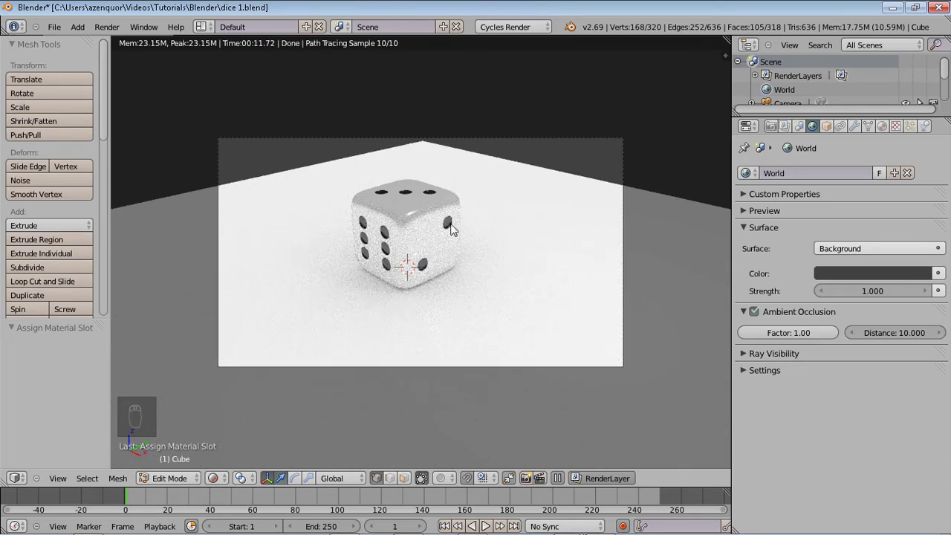
pyautogui.click(754, 312)
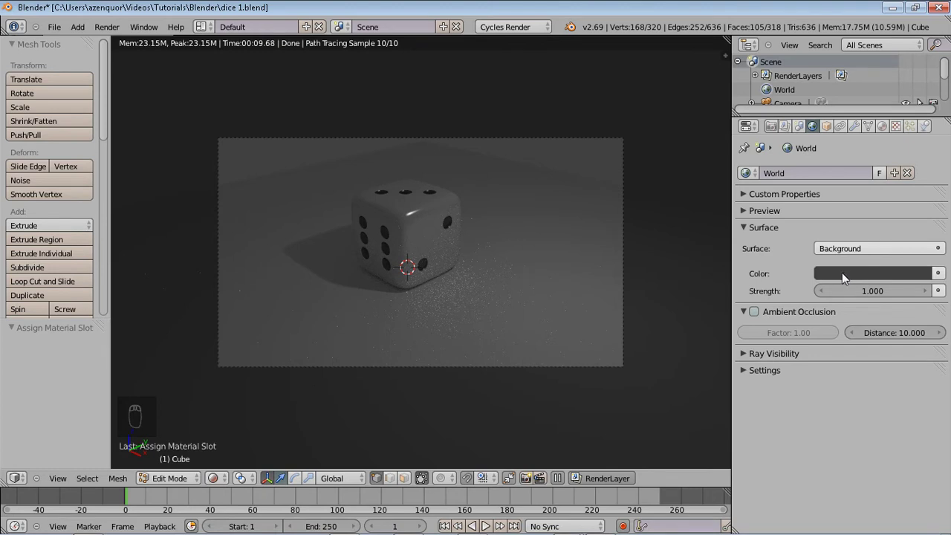
# - Set the world background color to an Environment Texture using studio030.exr from the HDRi_Pack_3_by_zbyg folder
pyautogui.click(938, 274)
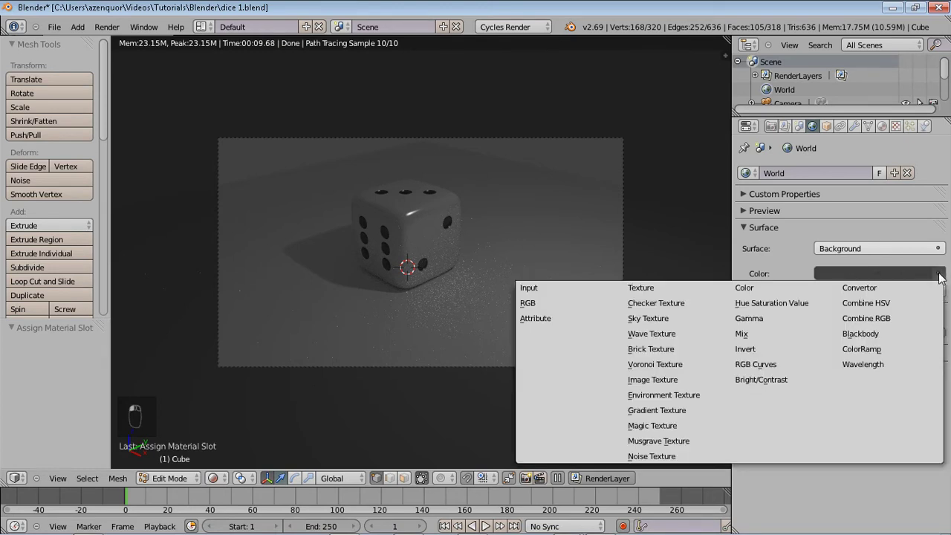
pyautogui.click(662, 394)
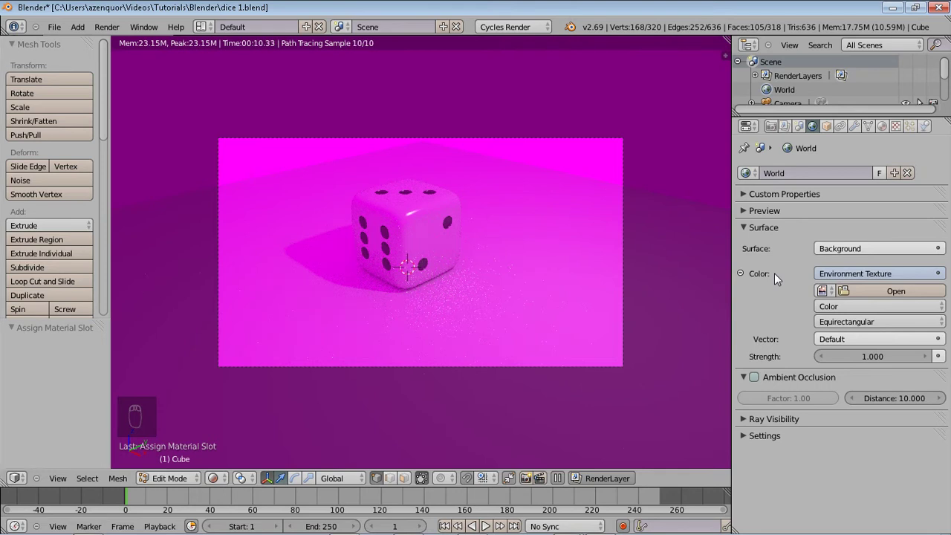
pyautogui.click(845, 292)
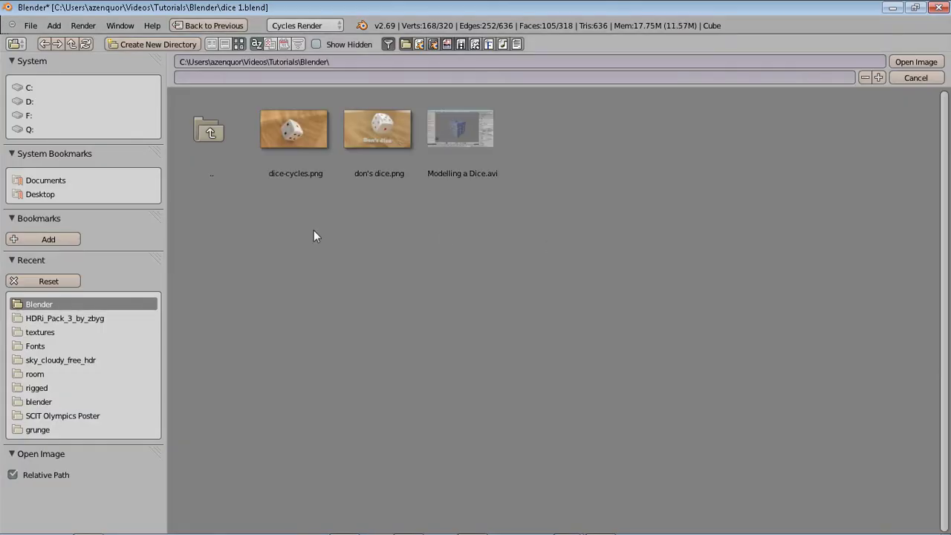
pyautogui.click(74, 319)
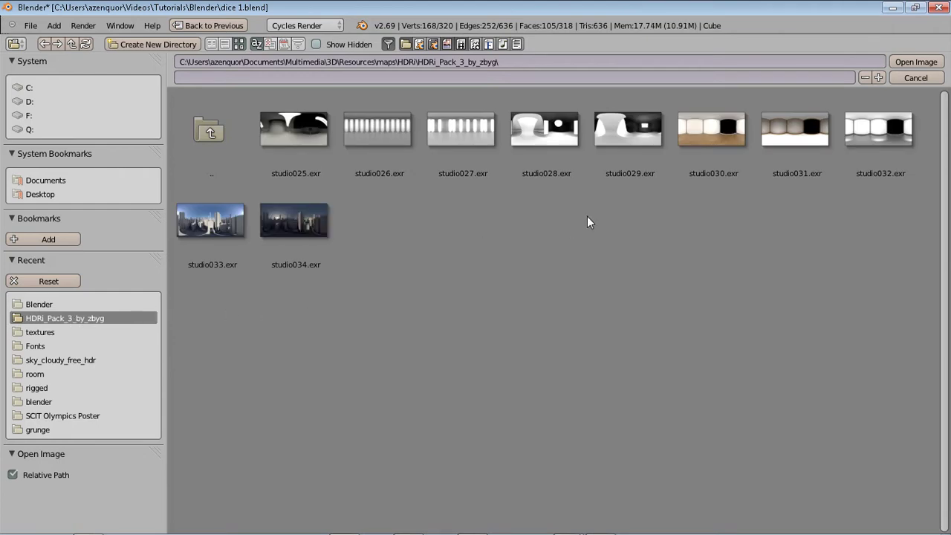
pyautogui.click(710, 131)
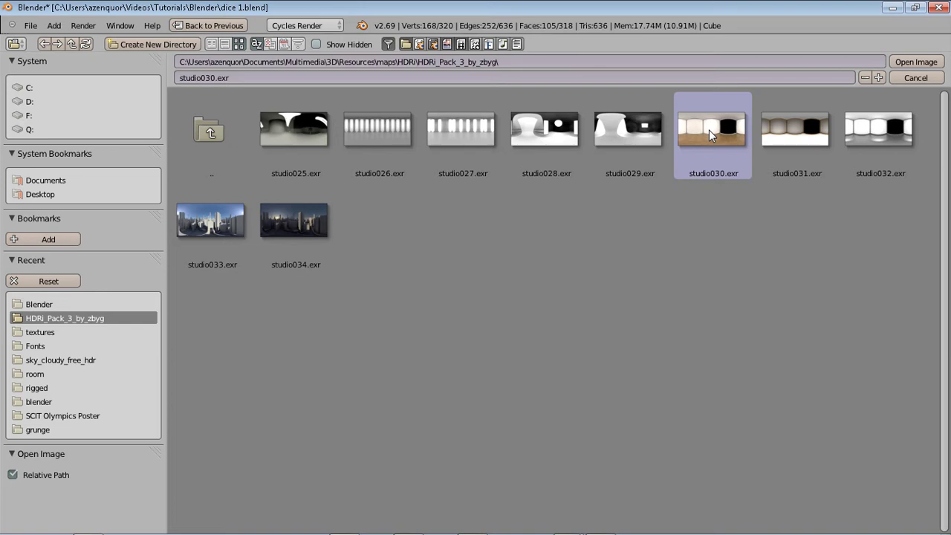
pyautogui.click(912, 63)
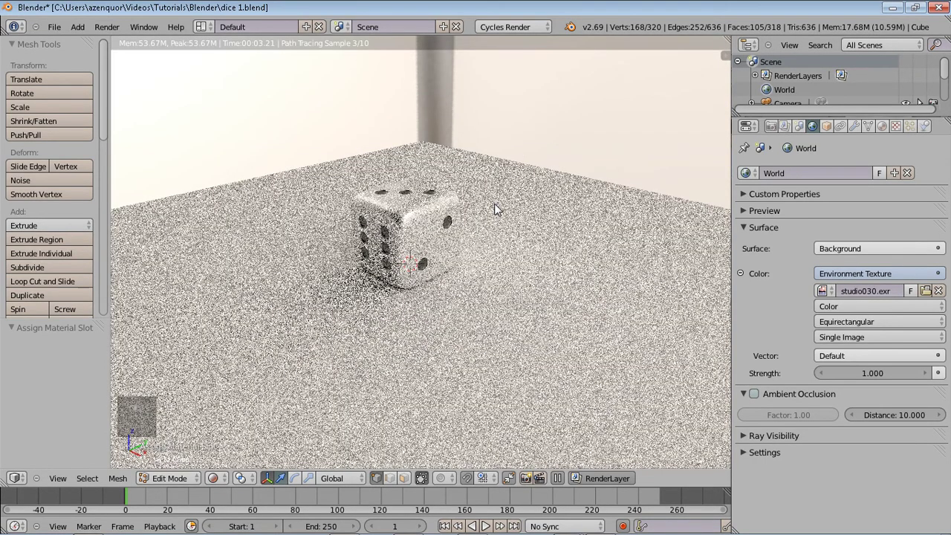
# - Inspect the environment-lit die from its five-pip side, switching the visible layer to 2 and 3
pyautogui.scroll(-2, 496, 209)
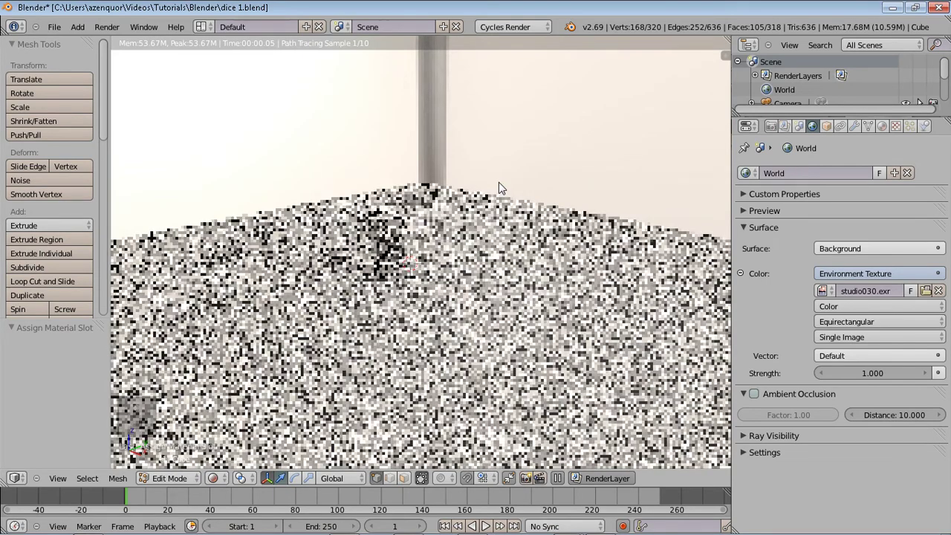
pyautogui.moveTo(389, 146); pyautogui.dragTo(586, 160, button='middle')
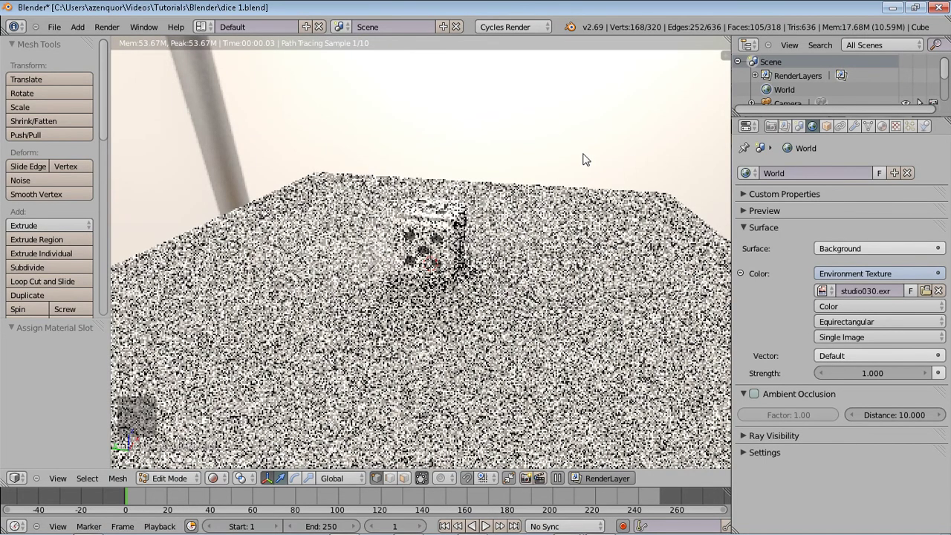
pyautogui.press('2')
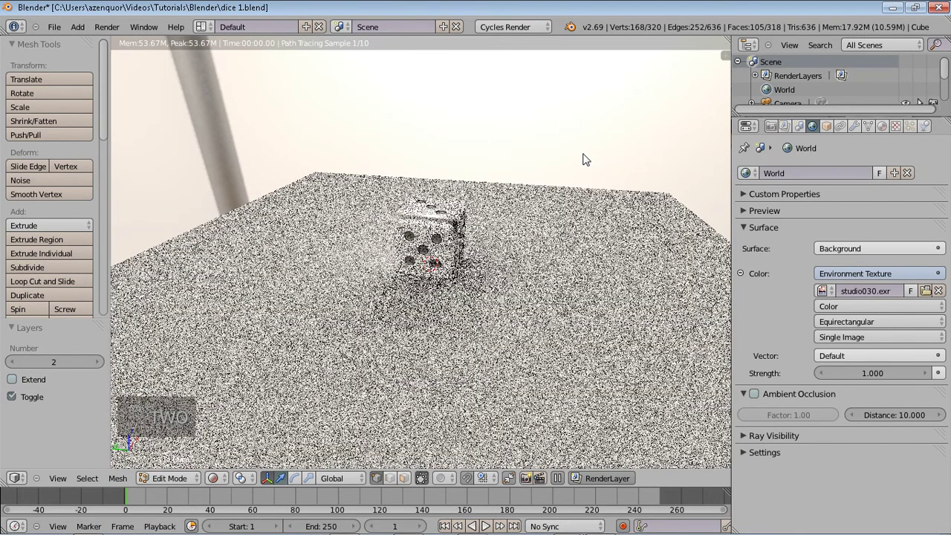
pyautogui.press('3')
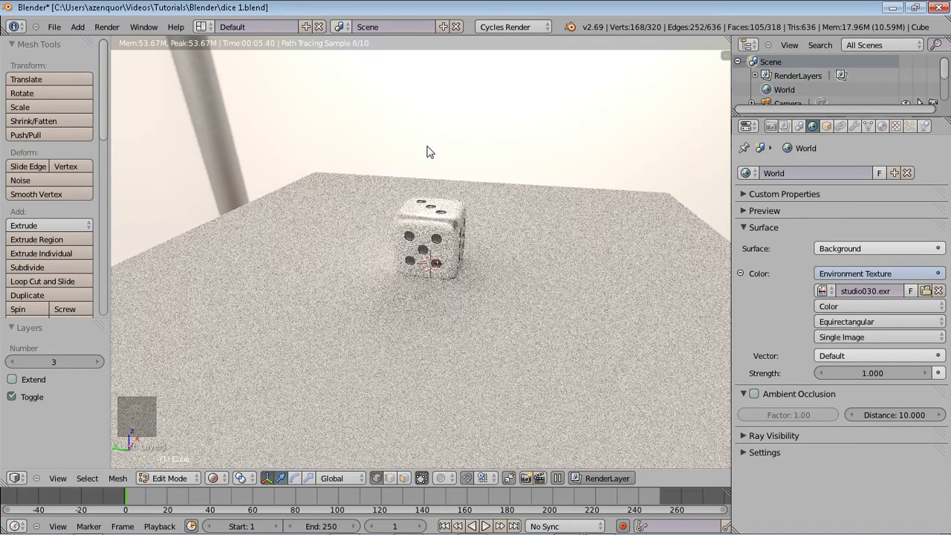
# - Return to the scene camera's view of the die, leave Edit Mode and switch the view to Solid shading
pyautogui.scroll(5, 456, 149)
pyautogui.moveTo(405, 211); pyautogui.dragTo(402, 241, button='middle')
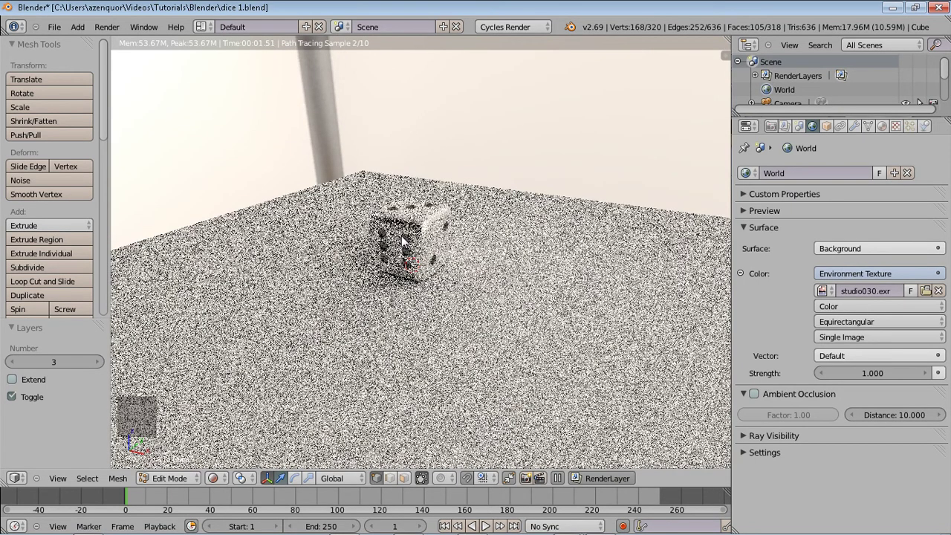
pyautogui.press('KP_0')
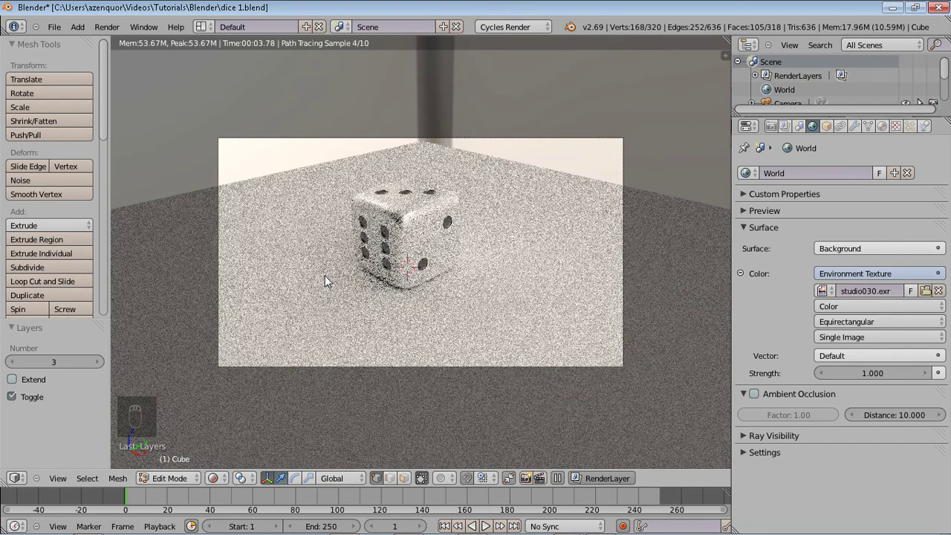
pyautogui.press('Tab')
pyautogui.hotkey('shift', 'z')
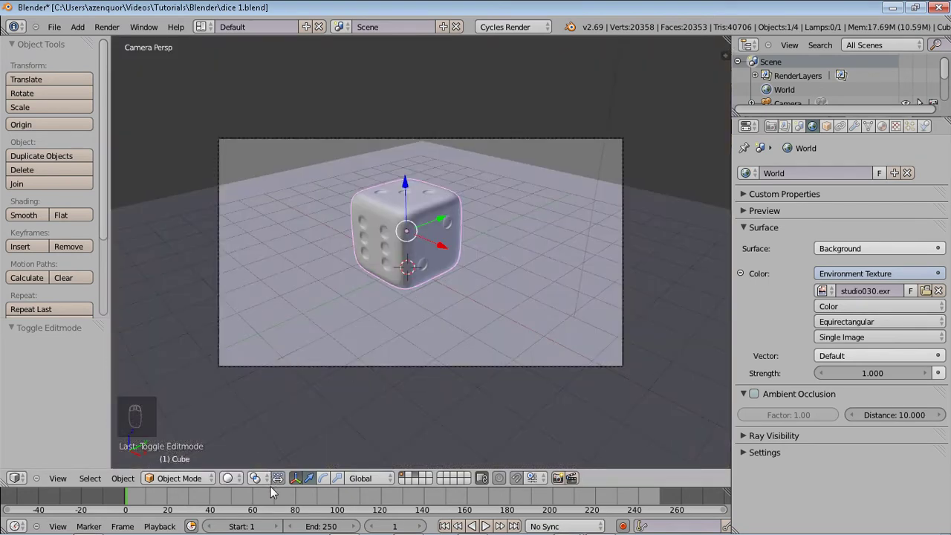
# - Enlarge the timeline area and turn it into a second 3D View, and set the camera view to Rendered shading
pyautogui.moveTo(271, 487); pyautogui.dragTo(60, 303)
pyautogui.click(16, 526)
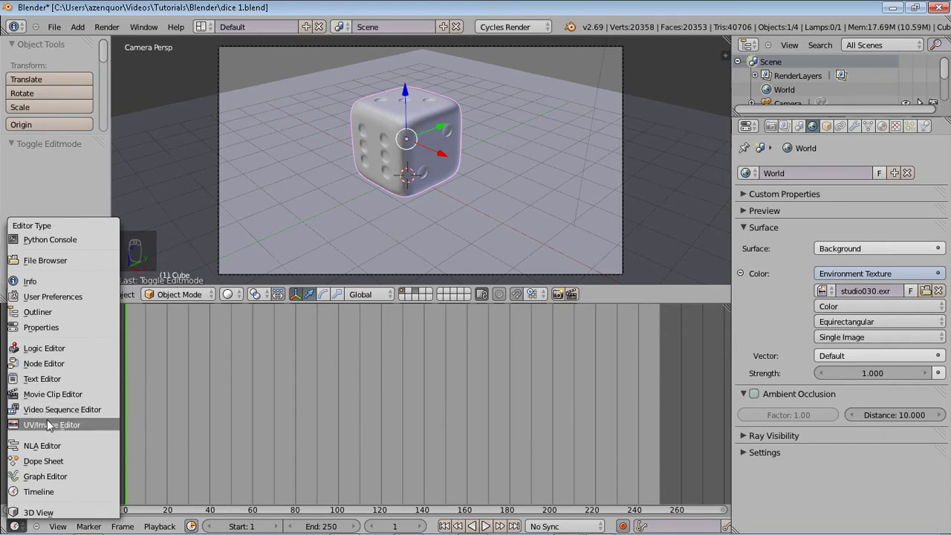
pyautogui.click(37, 511)
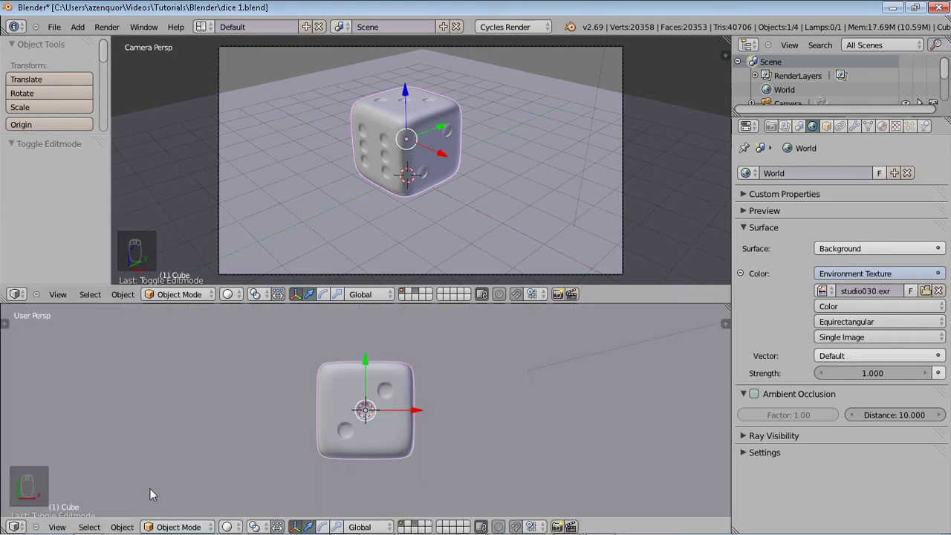
pyautogui.moveTo(292, 303)
pyautogui.mouseDown()
pyautogui.moveTo(302, 231)
pyautogui.moveTo(301, 241)
pyautogui.mouseUp()
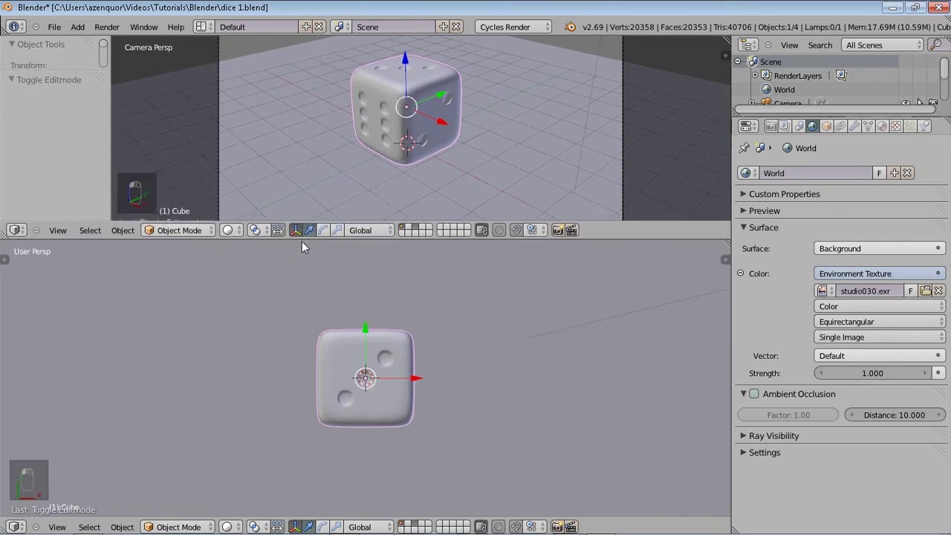
pyautogui.click(237, 229)
pyautogui.click(275, 139)
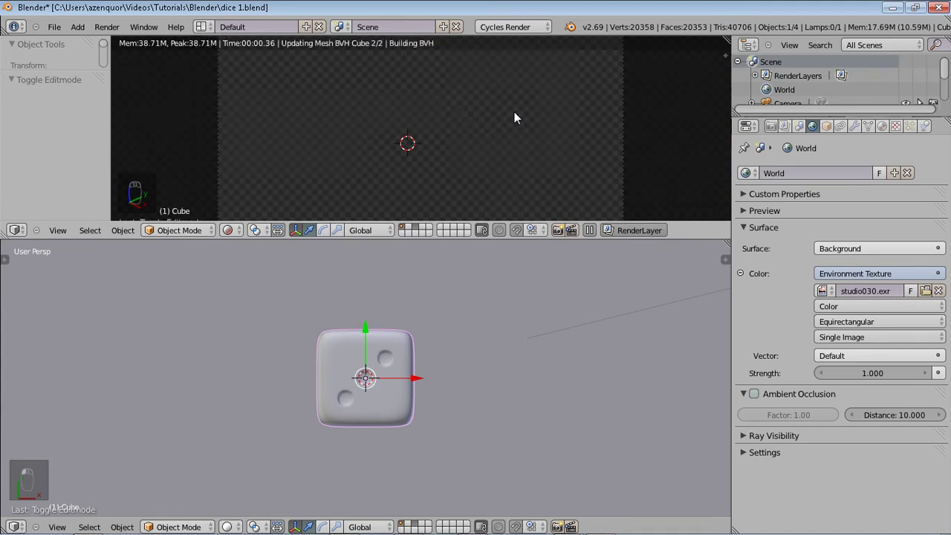
# - Split the camera view into side-by-side rendered and solid views, hide the rendered view's tool shelf and resize the areas
pyautogui.moveTo(725, 38); pyautogui.dragTo(408, 49)
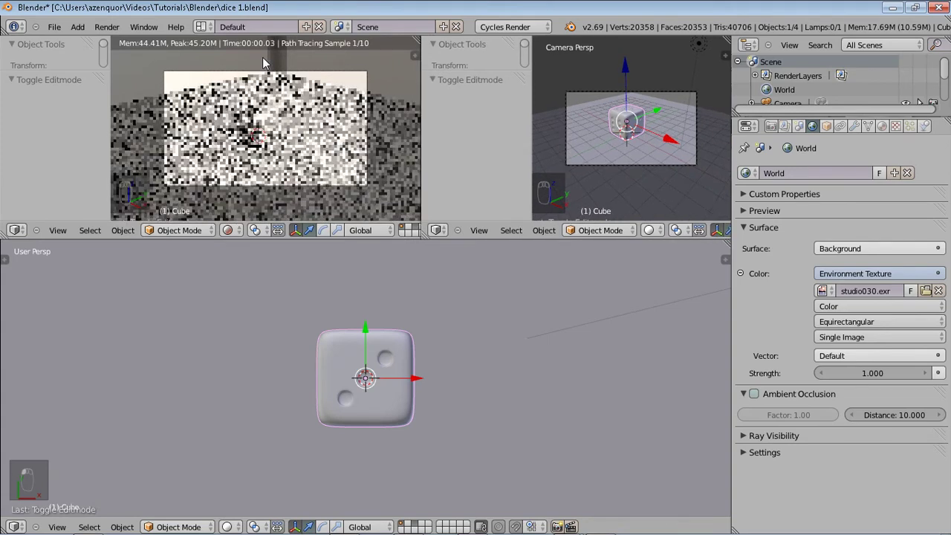
pyautogui.press('t')
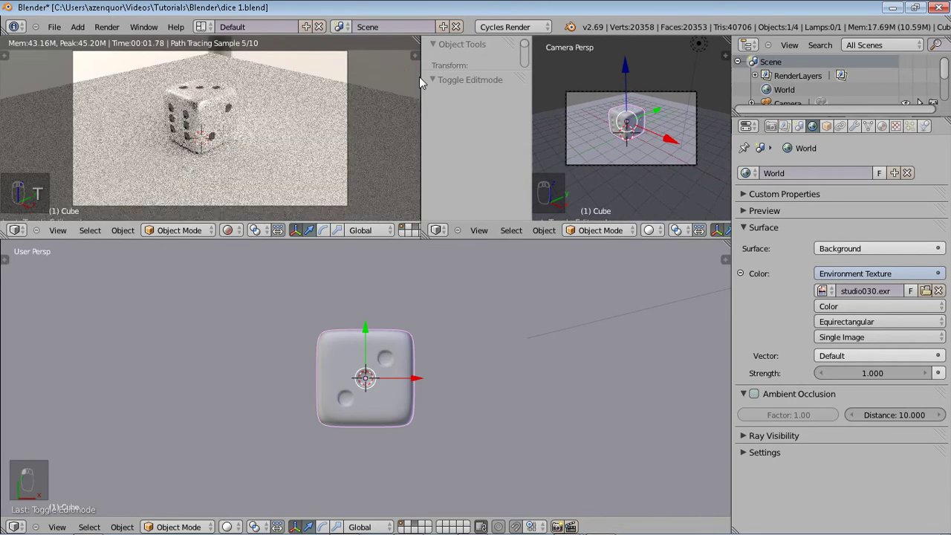
pyautogui.moveTo(419, 77); pyautogui.dragTo(367, 79)
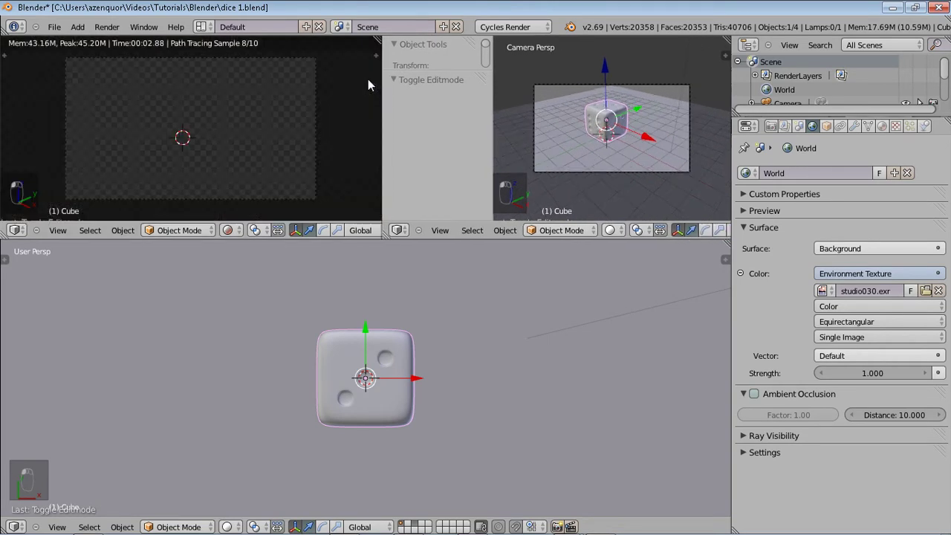
pyautogui.moveTo(390, 244); pyautogui.dragTo(391, 312)
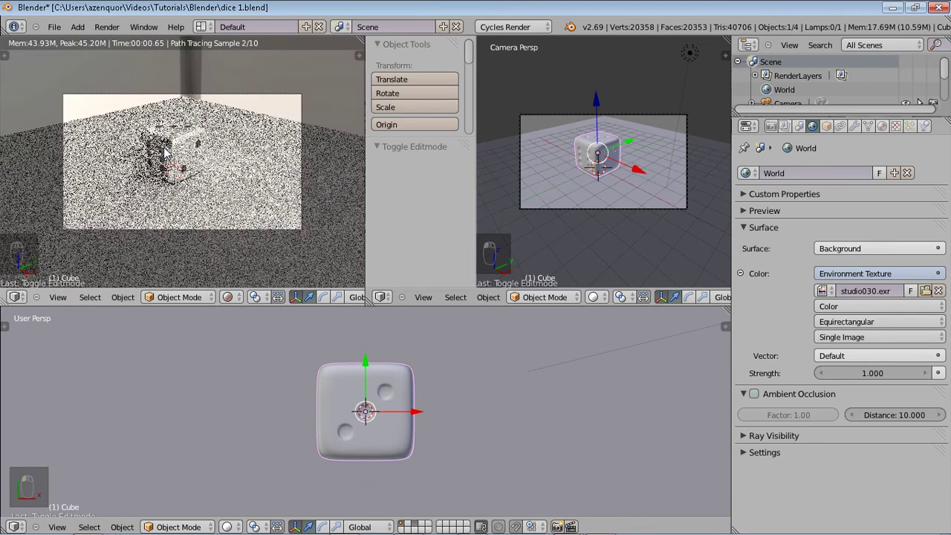
# - Add a new material named polished-wood to the ground plane
pyautogui.rightClick(554, 186)
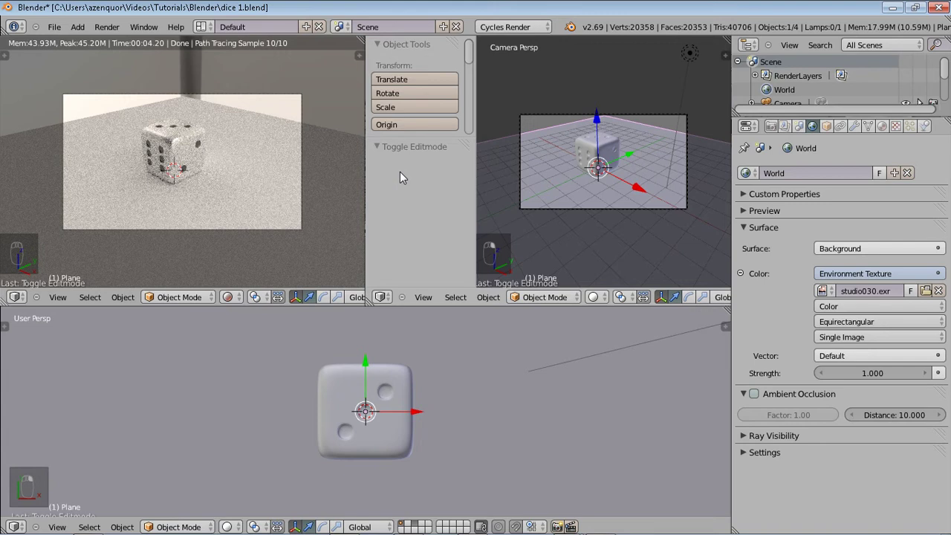
pyautogui.click(881, 128)
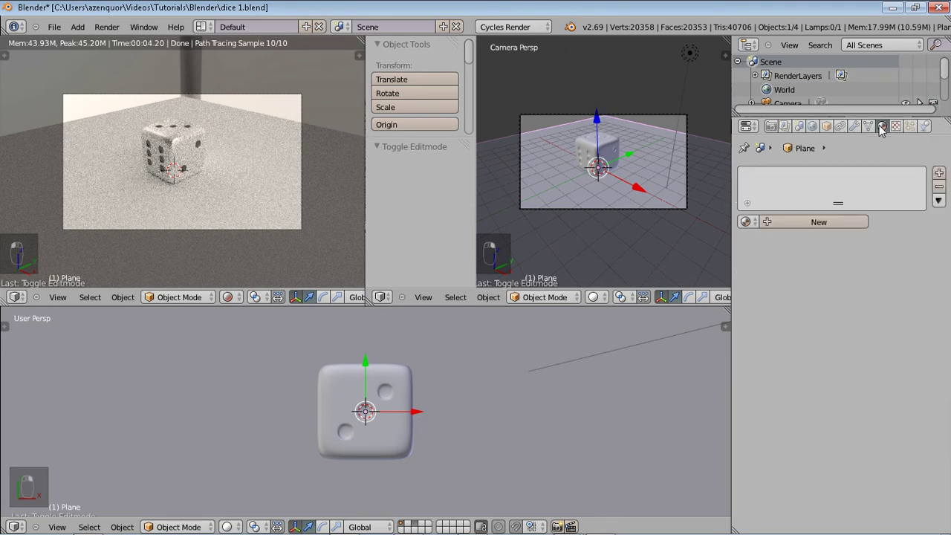
pyautogui.click(745, 222)
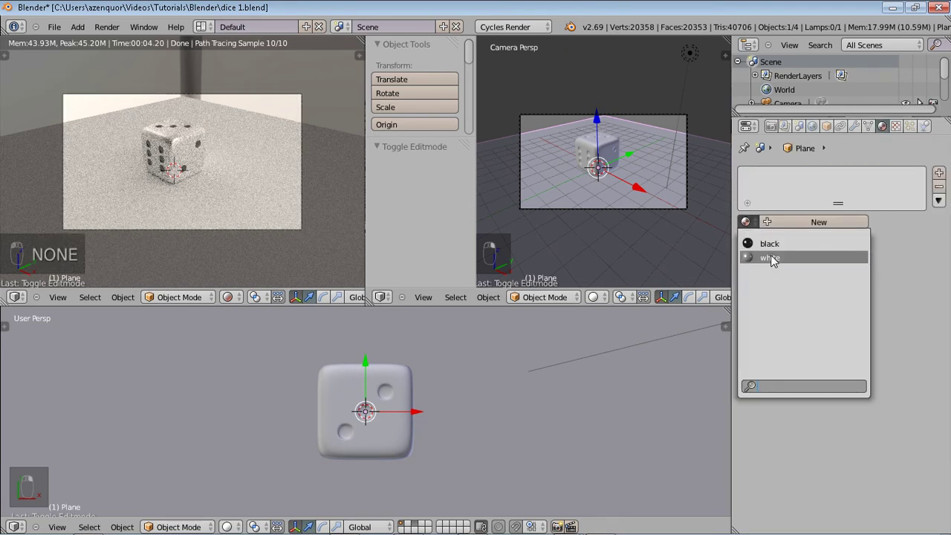
pyautogui.click(788, 221)
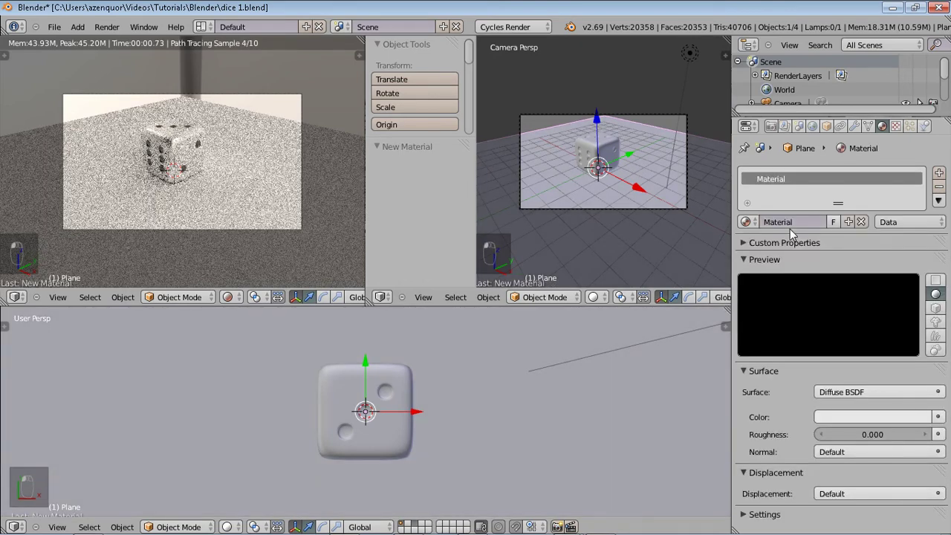
pyautogui.click(790, 222)
pyautogui.write('polised')
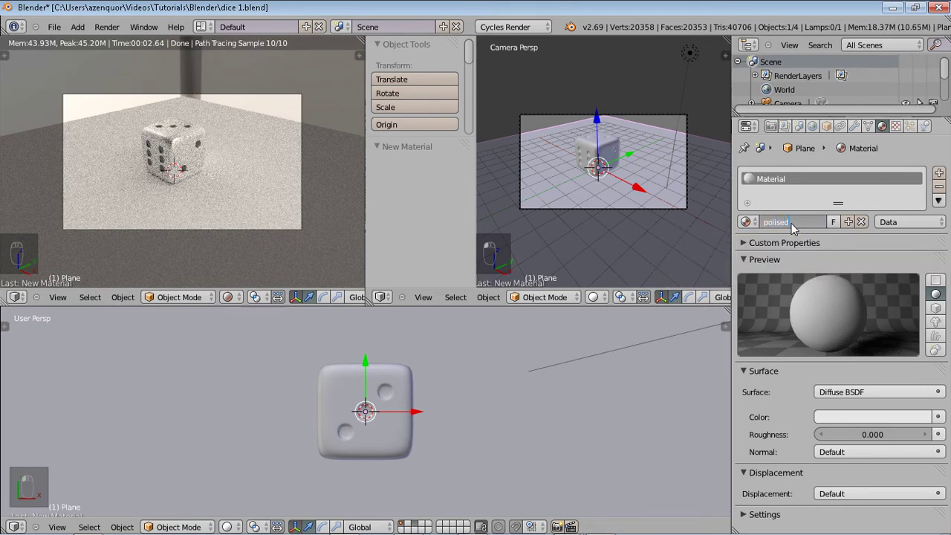
pyautogui.write('hed-wood')
pyautogui.press('Return')
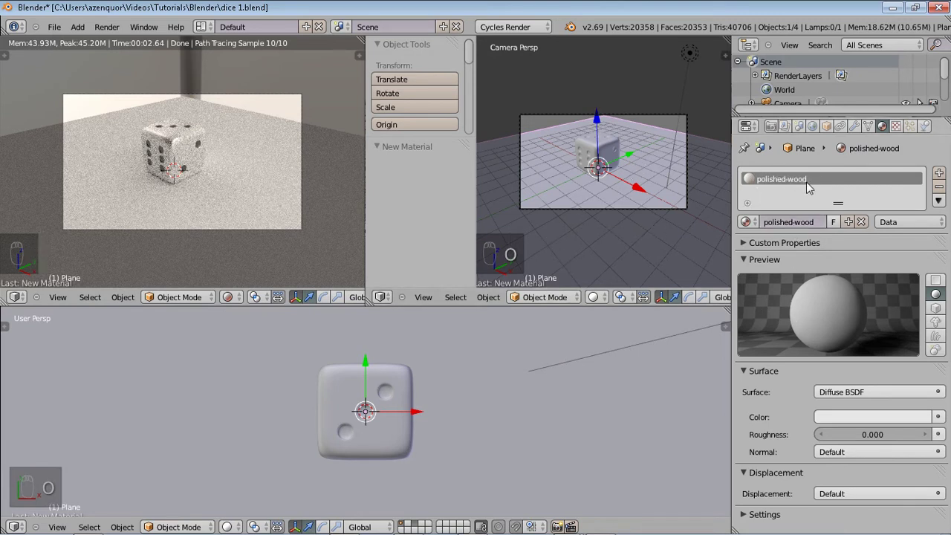
# - Darken the viewport color of the die's black material to near-black
pyautogui.rightClick(603, 152)
pyautogui.scroll(1, 608, 170)
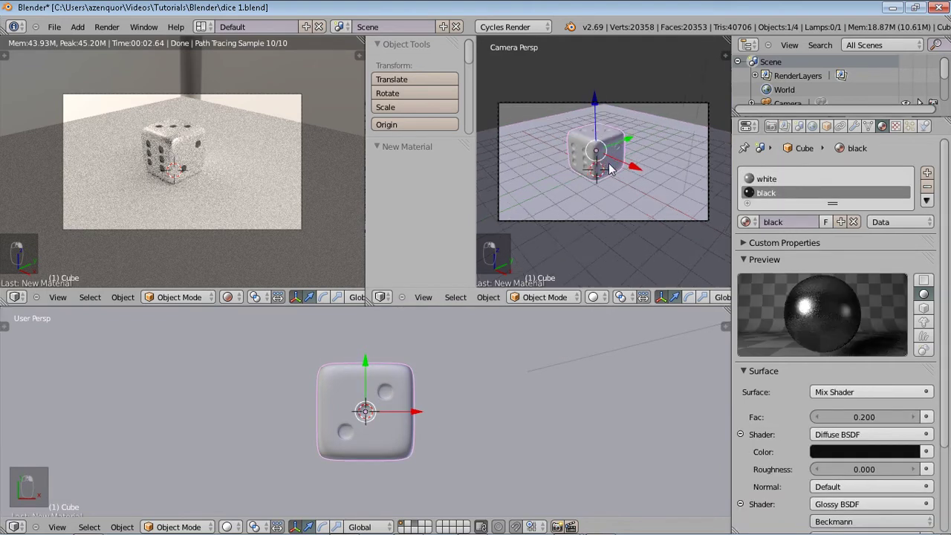
pyautogui.scroll(2, 608, 169)
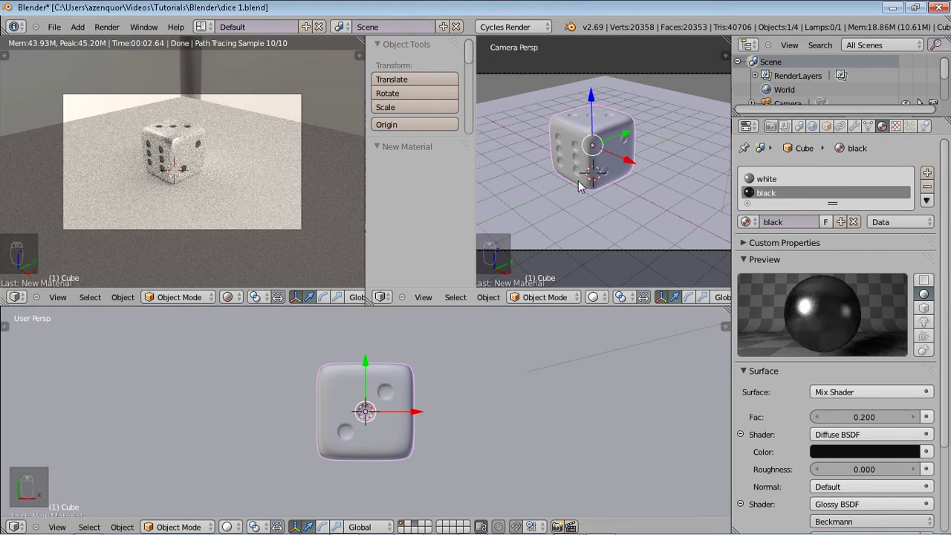
pyautogui.click(779, 179)
pyautogui.click(772, 191)
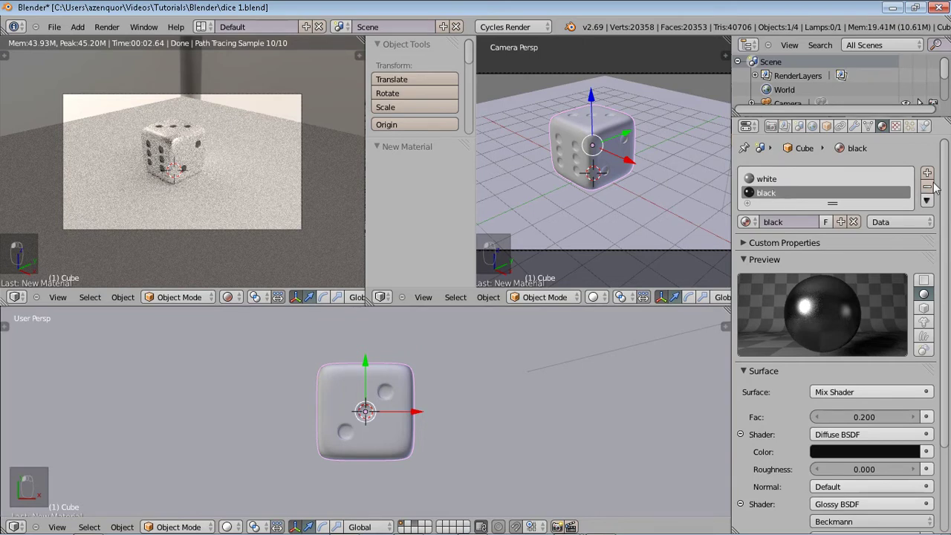
pyautogui.scroll(-4, 947, 333)
pyautogui.click(740, 527)
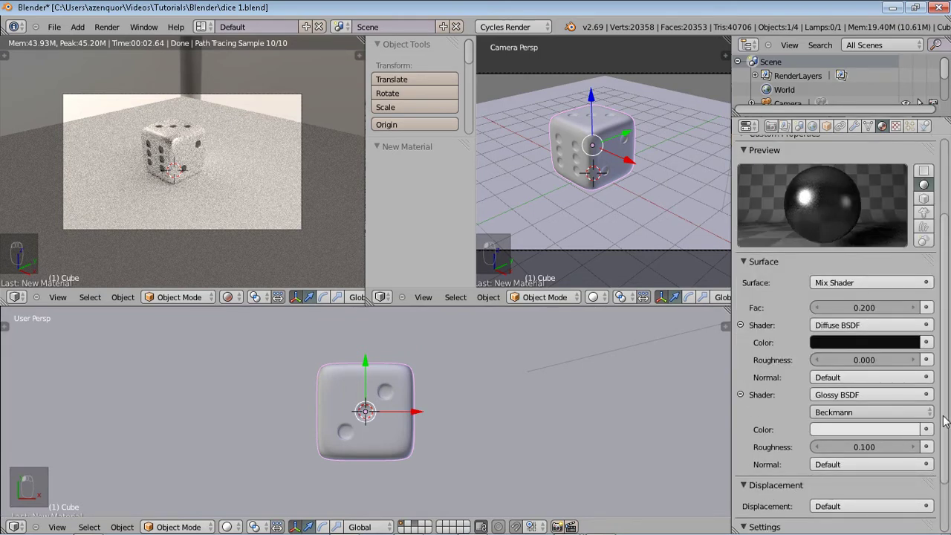
pyautogui.scroll(-3, 943, 421)
pyautogui.click(771, 488)
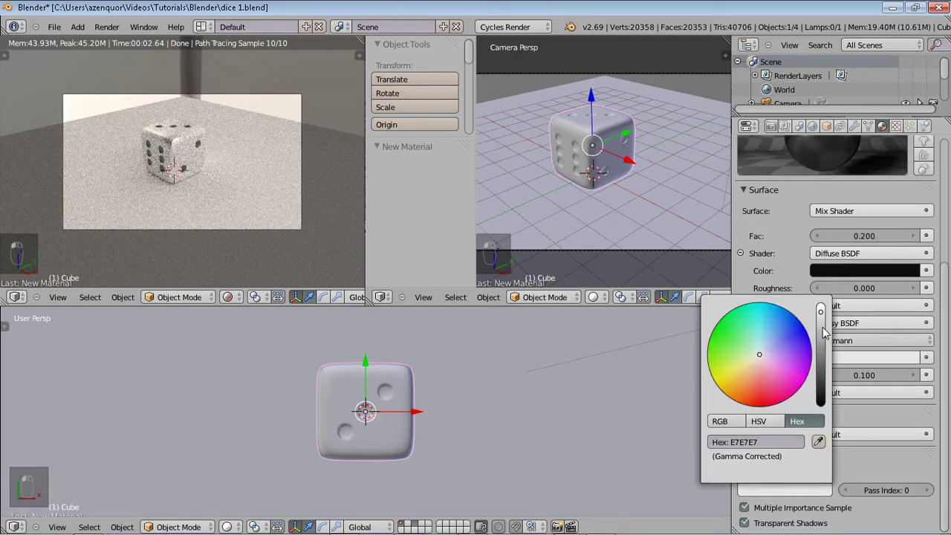
pyautogui.moveTo(823, 334); pyautogui.dragTo(822, 390)
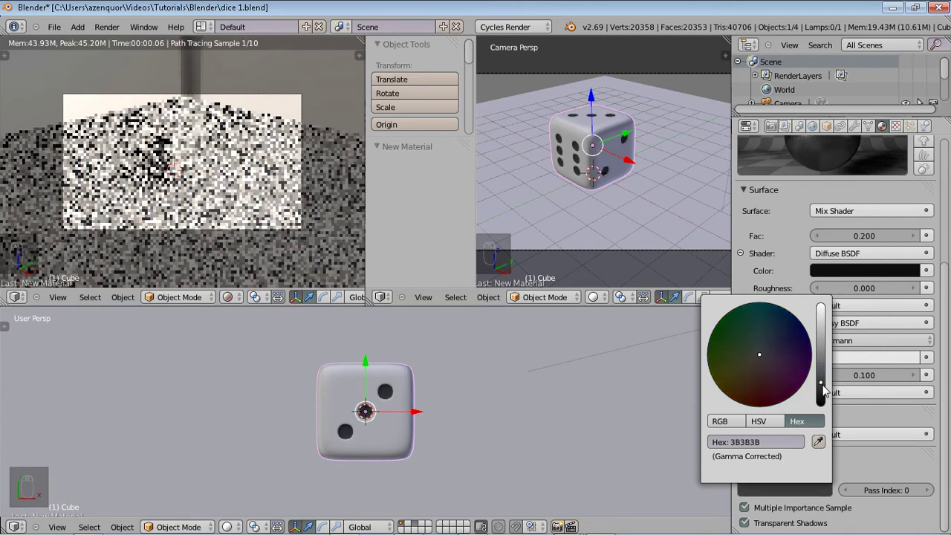
pyautogui.moveTo(822, 391); pyautogui.dragTo(823, 401)
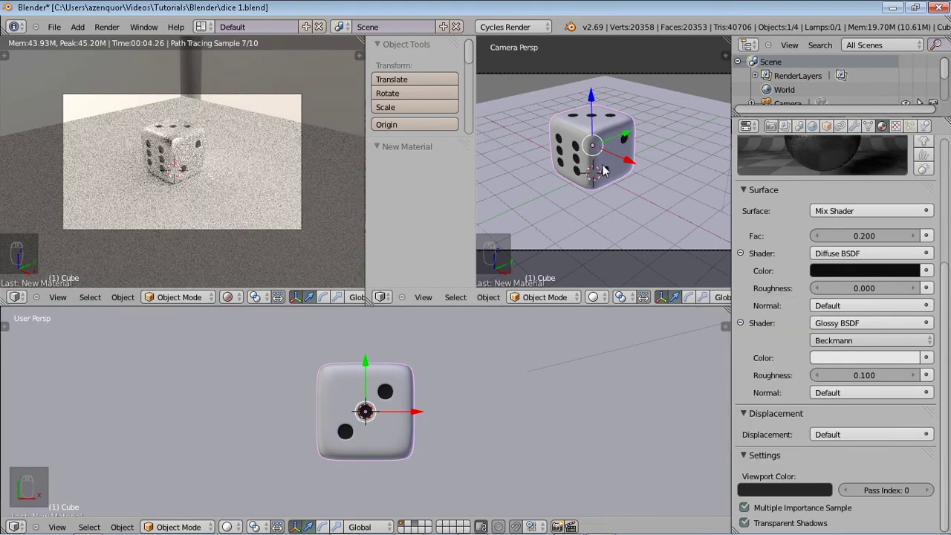
# - Select the ground plane and set its polished-wood diffuse color to a light tan
pyautogui.rightClick(672, 148)
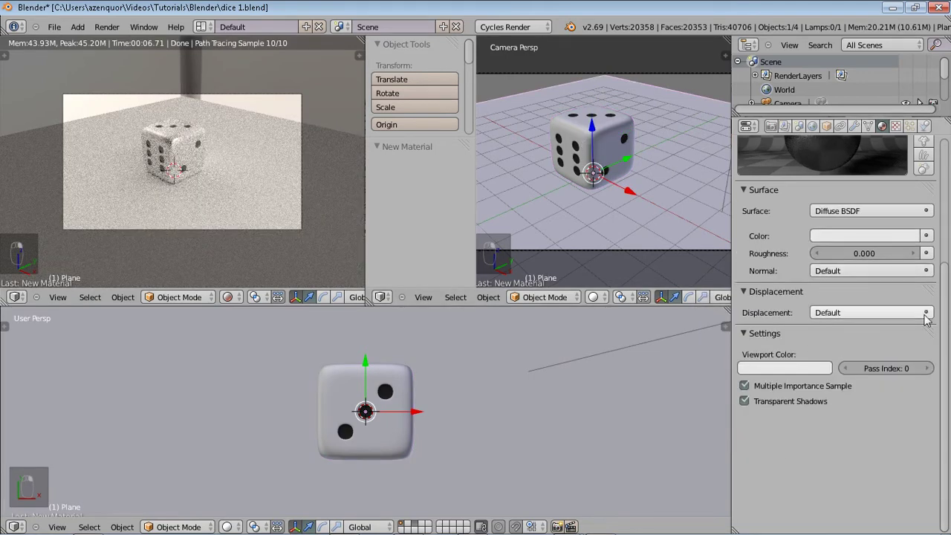
pyautogui.scroll(5, 854, 245)
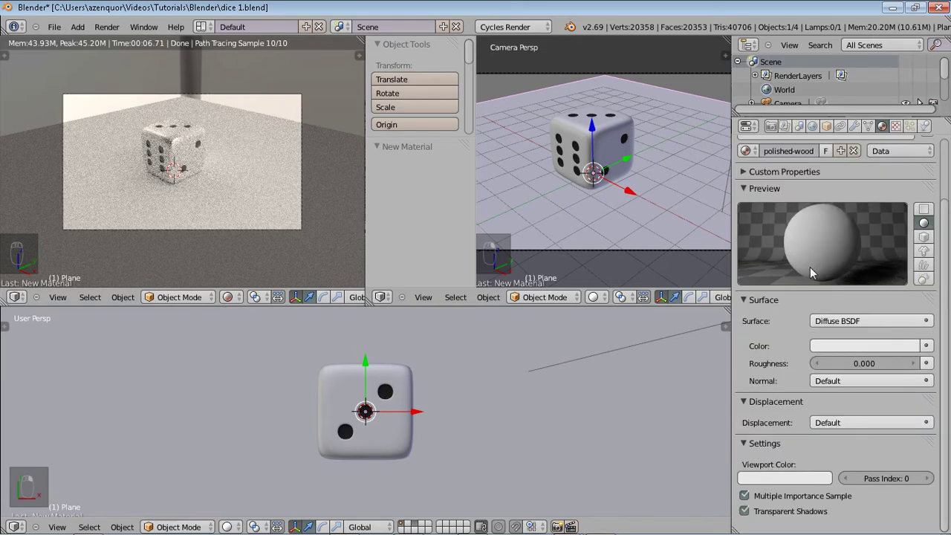
pyautogui.click(865, 346)
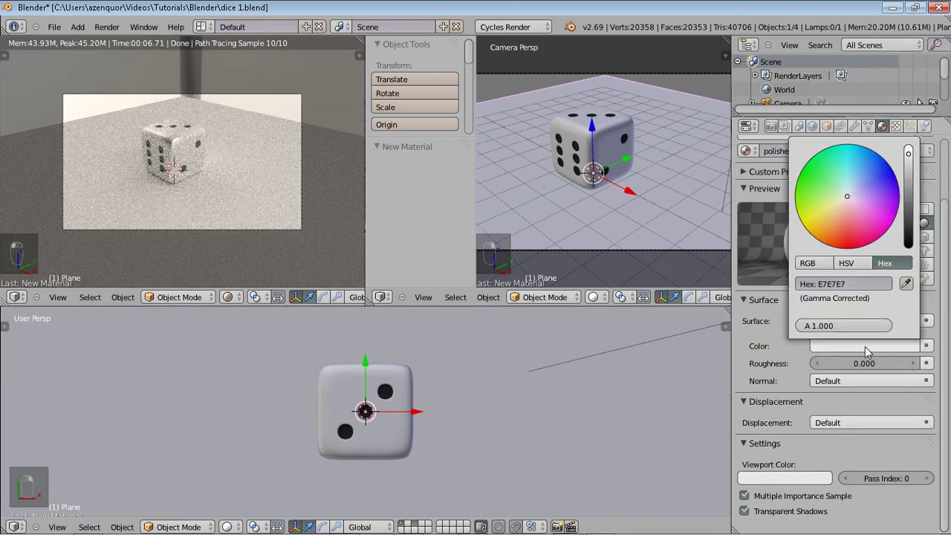
pyautogui.click(831, 215)
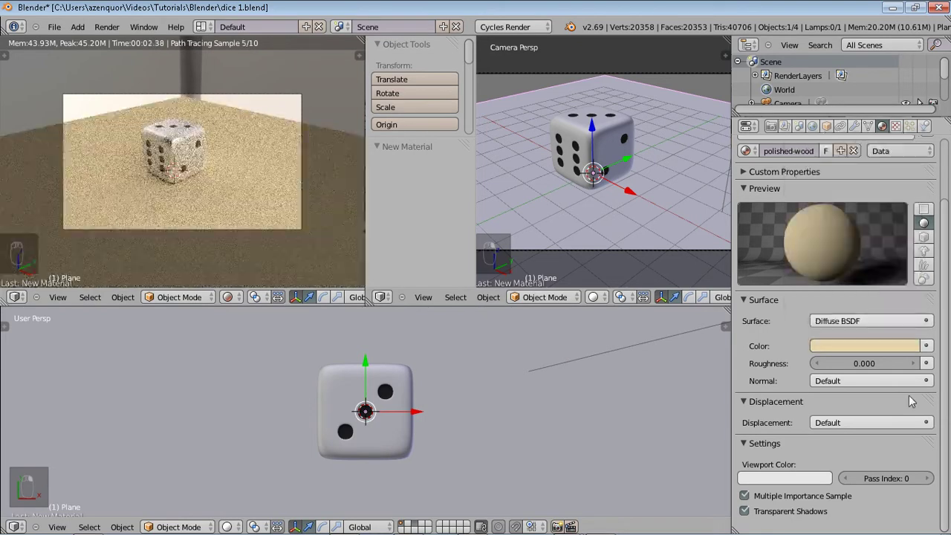
# - Set the polished-wood color to an Image Texture using WoodFine0038_2_M.jpg from the textures folder
pyautogui.click(925, 346)
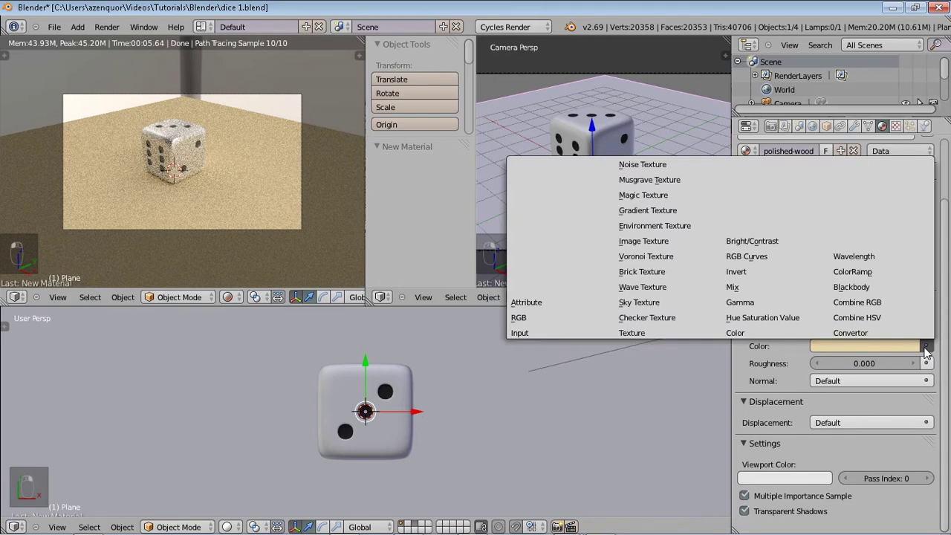
pyautogui.click(648, 242)
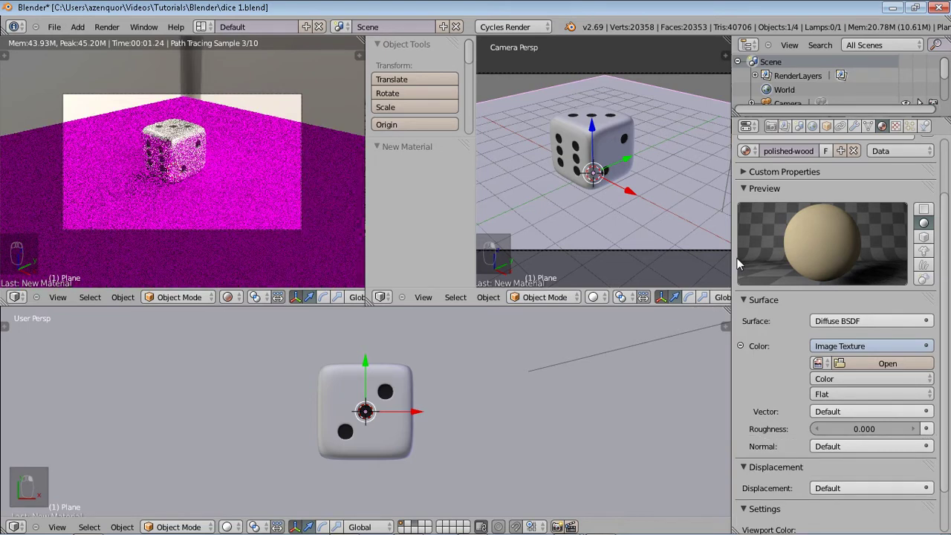
pyautogui.click(857, 363)
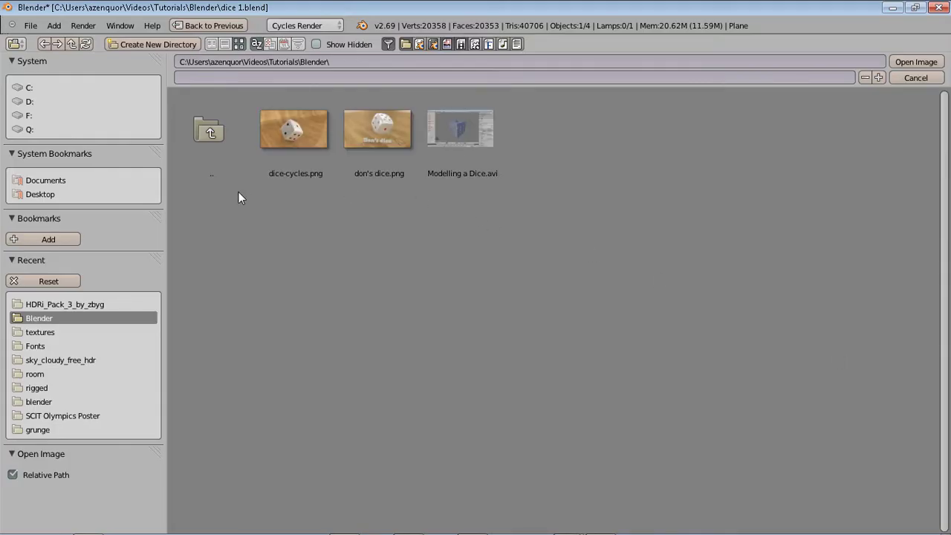
pyautogui.click(40, 332)
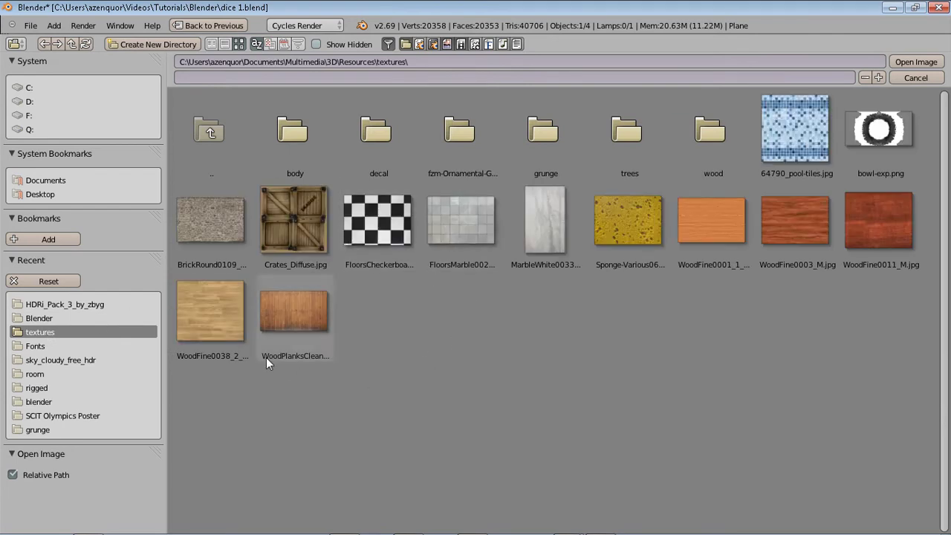
pyautogui.click(218, 319)
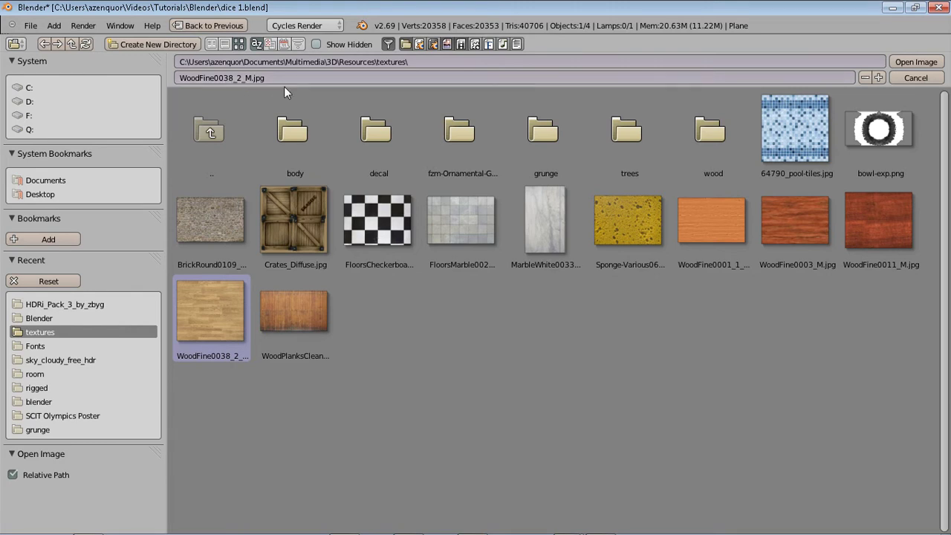
pyautogui.click(910, 58)
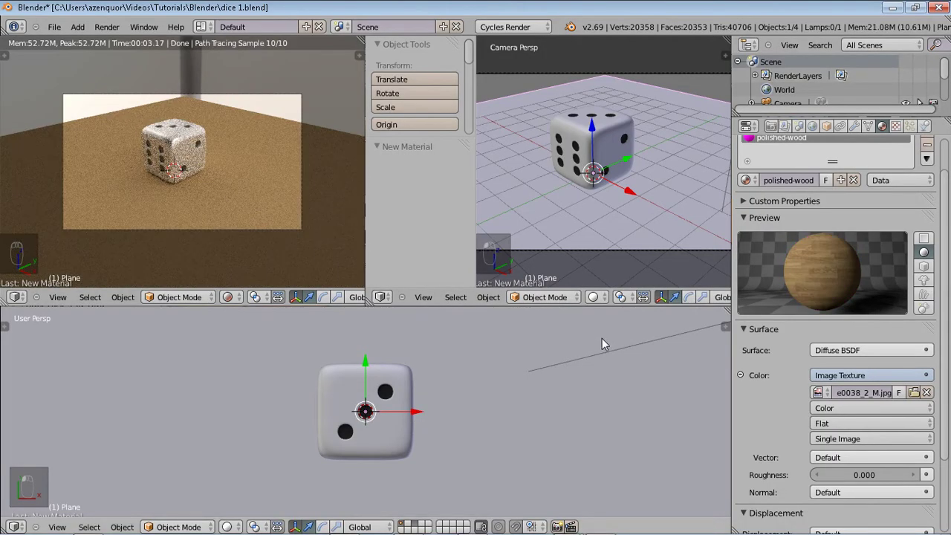
# - Switch the large 3D view to the UV/Image Editor and display WoodFine0038_2_M.jpg in it
pyautogui.click(14, 527)
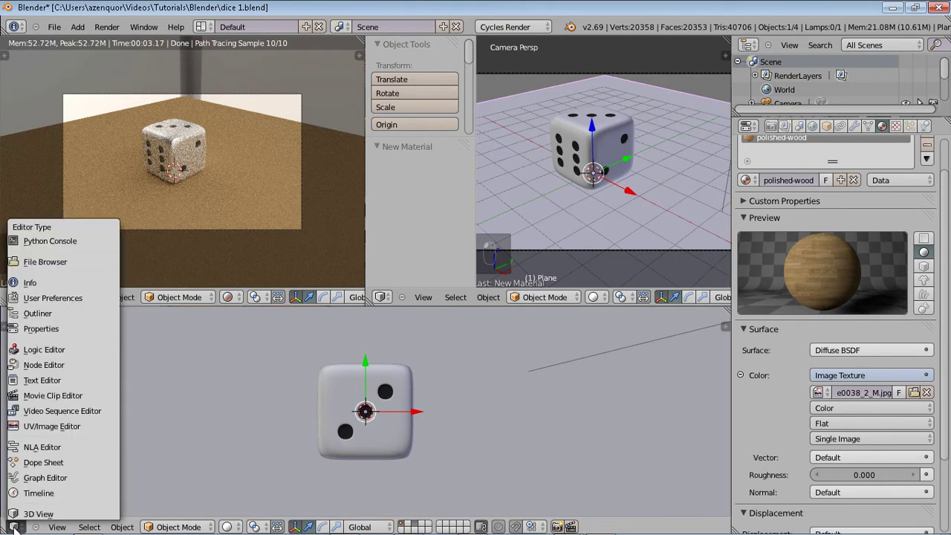
pyautogui.click(52, 426)
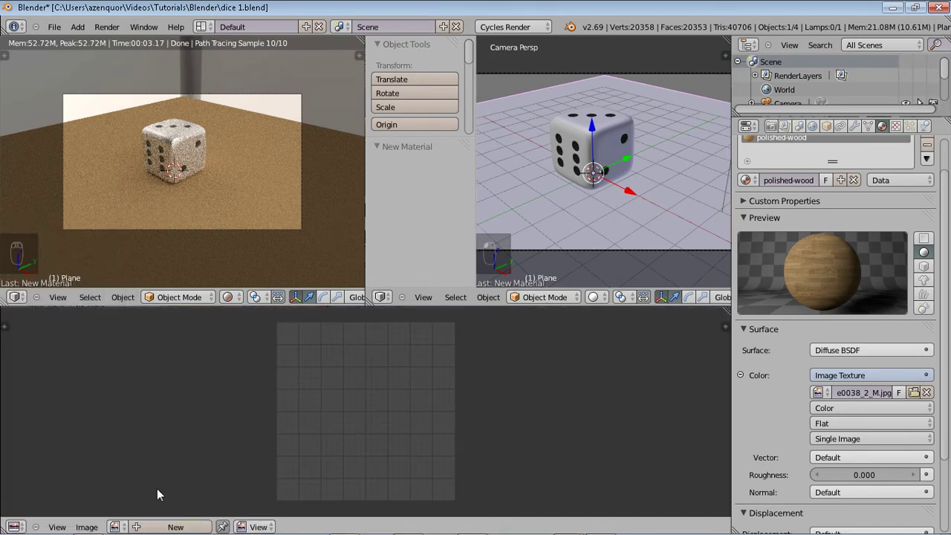
pyautogui.click(114, 526)
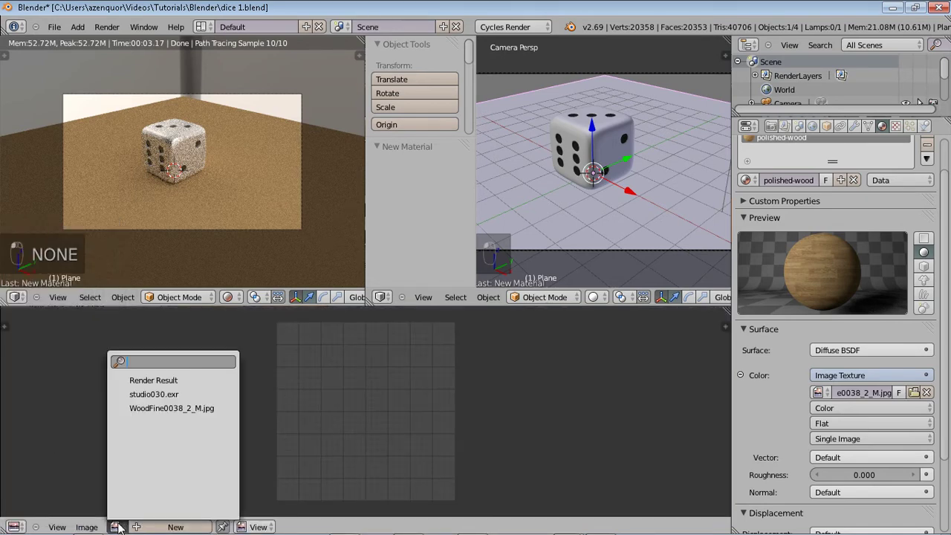
pyautogui.click(164, 410)
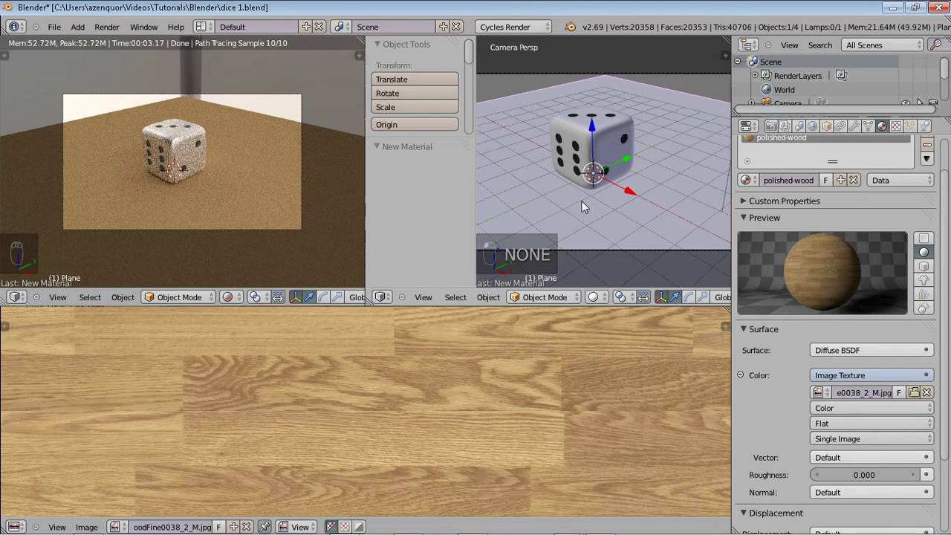
# - Enter Edit Mode on the ground plane and unwrap it with the standard Unwrap from a top view
pyautogui.press('Tab')
pyautogui.press('KP_7')
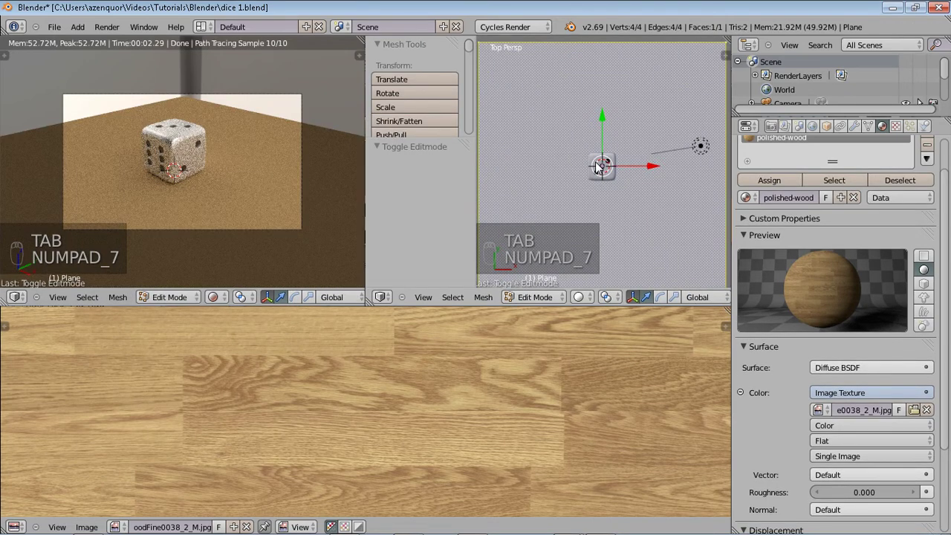
pyautogui.scroll(-2, 598, 167)
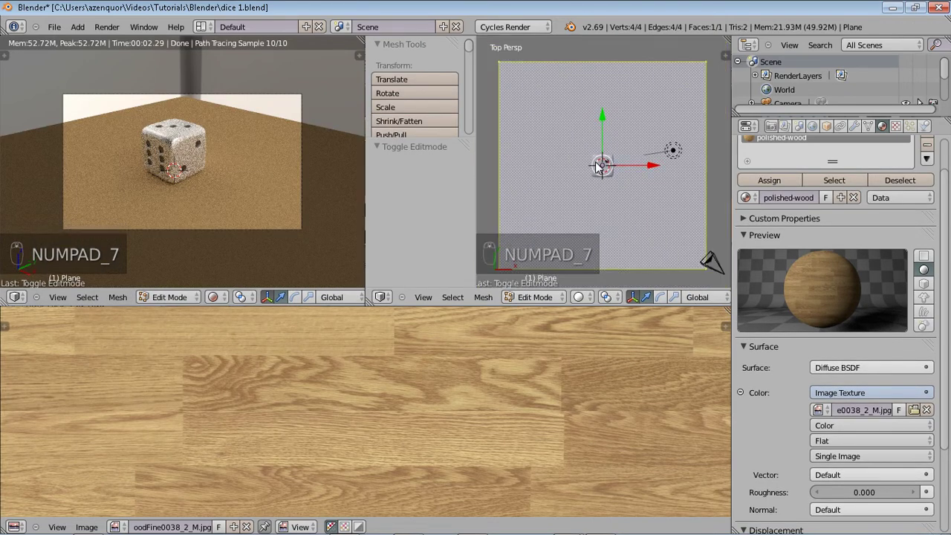
pyautogui.scroll(-2, 598, 167)
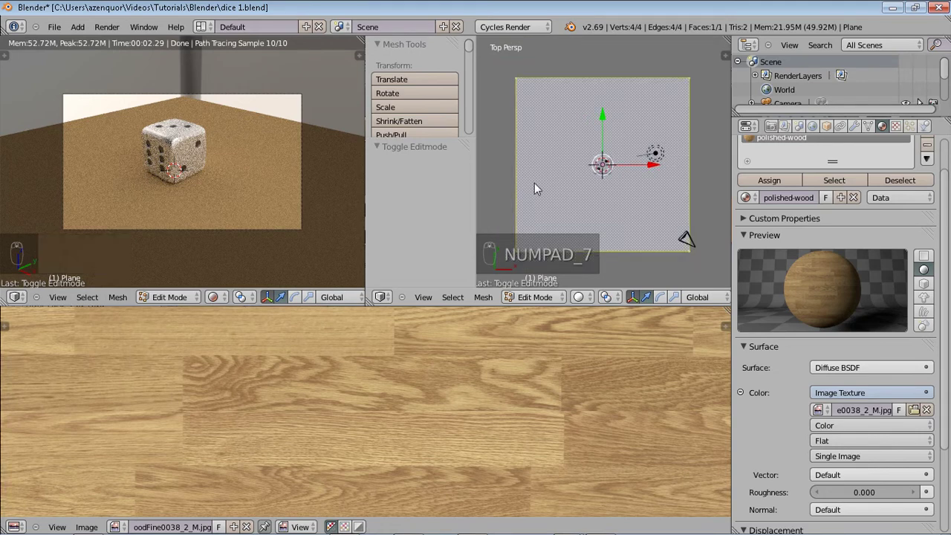
pyautogui.press('u')
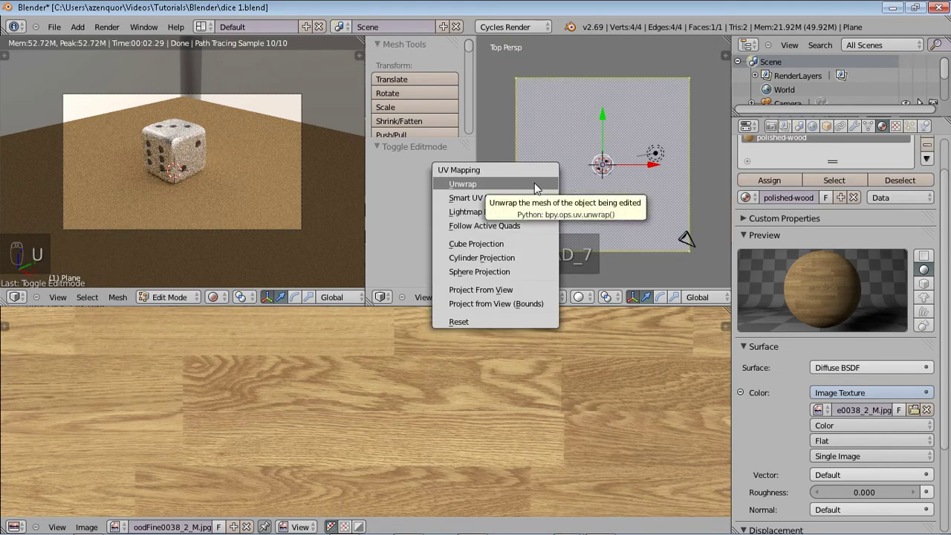
pyautogui.click(497, 184)
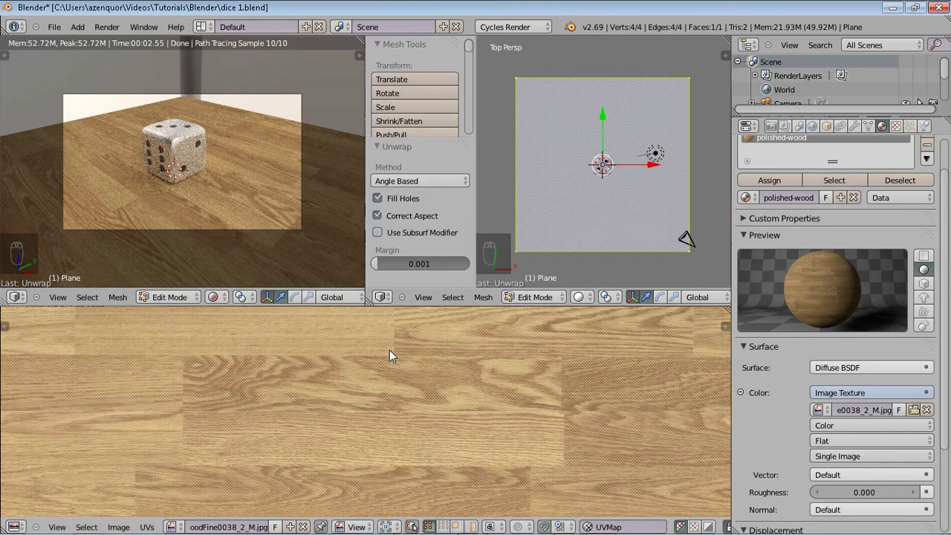
# - Scale the plane's UVs down by a factor of about 0.055 and set the top view's shading to Texture
pyautogui.scroll(-4, 389, 350)
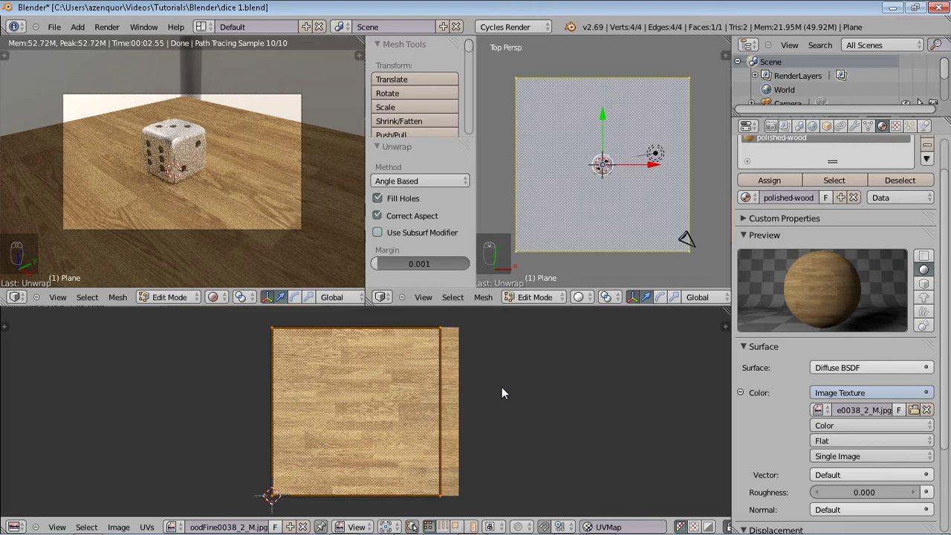
pyautogui.press('s')
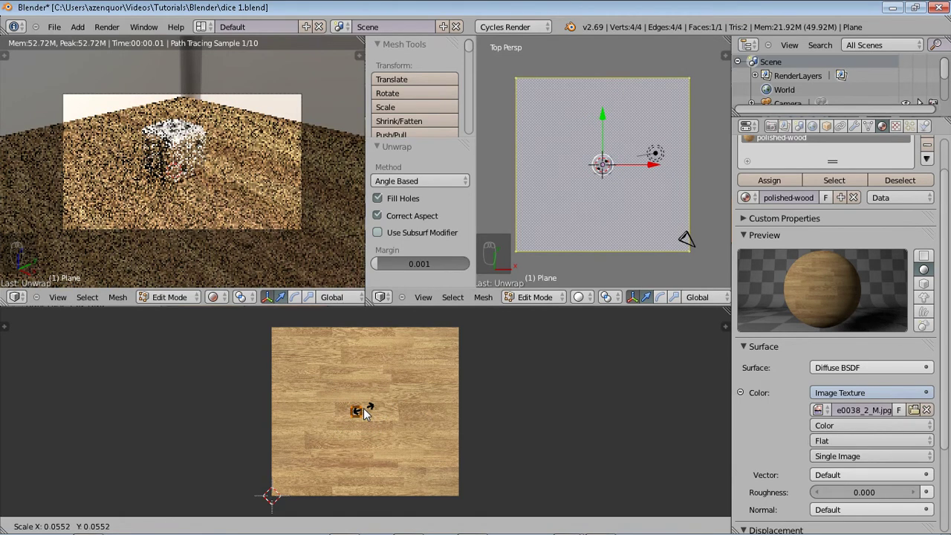
pyautogui.click(364, 413)
pyautogui.scroll(4, 358, 441)
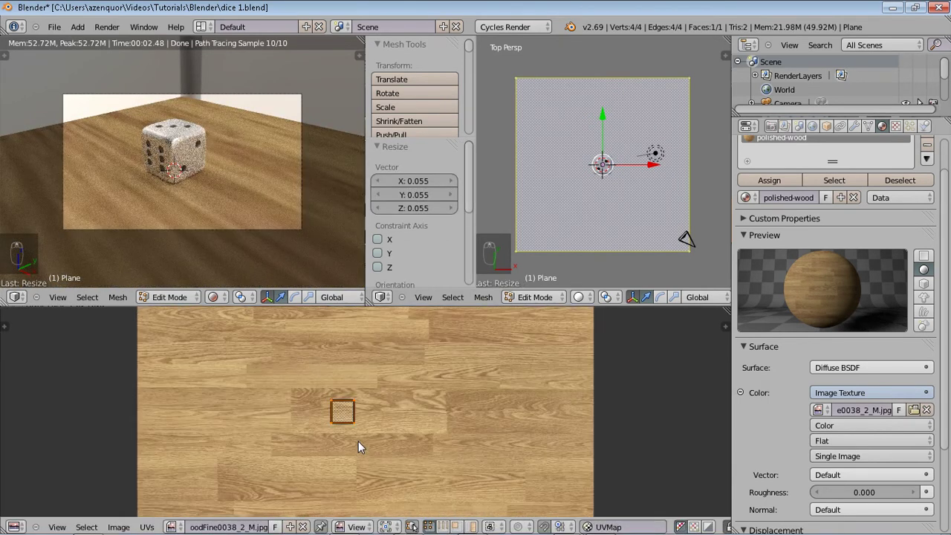
pyautogui.click(579, 297)
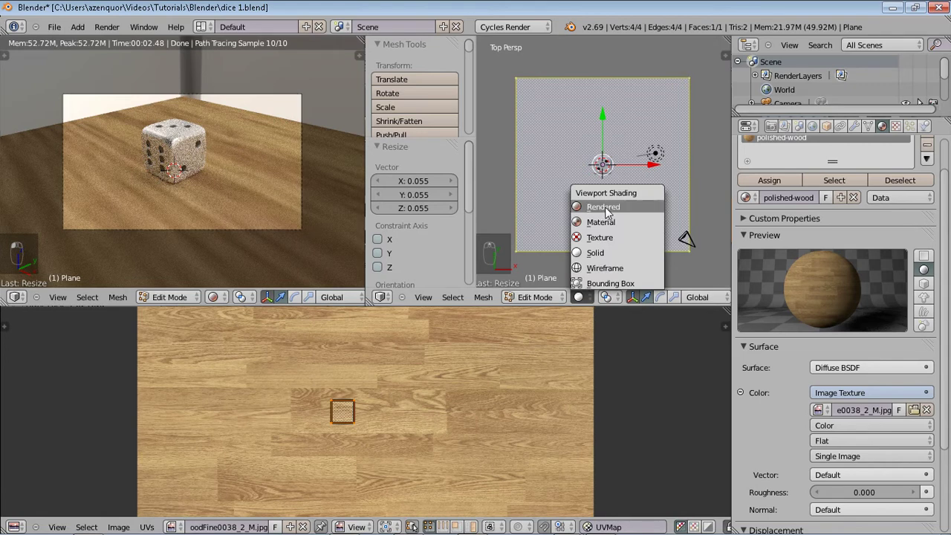
pyautogui.click(600, 237)
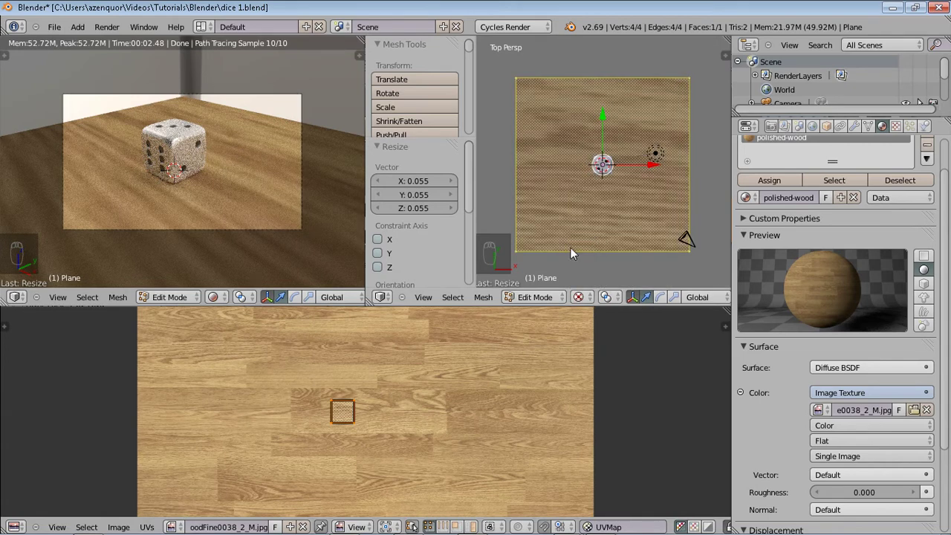
# - Scale the plane's UVs up by a factor of about 44.28 so they extend beyond the wood image
pyautogui.scroll(4, 364, 402)
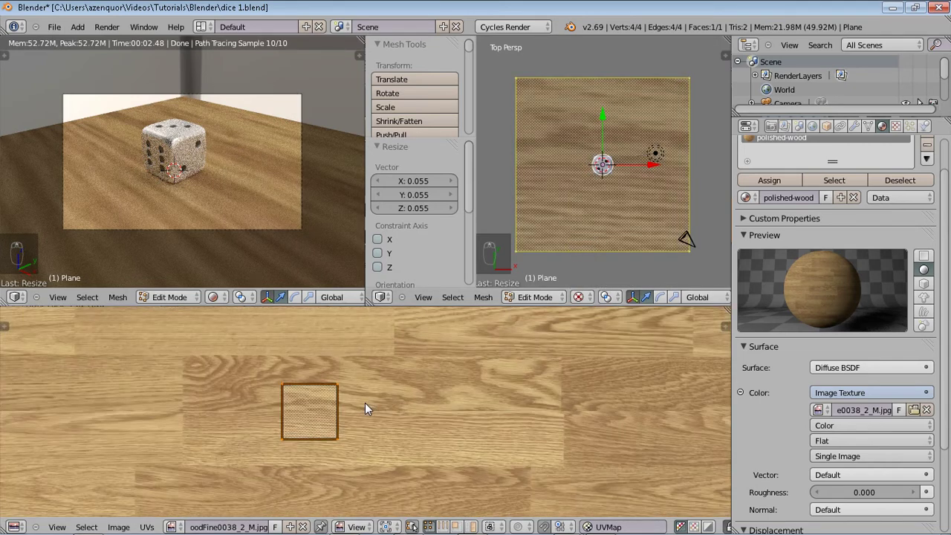
pyautogui.scroll(4, 365, 403)
pyautogui.press('a')
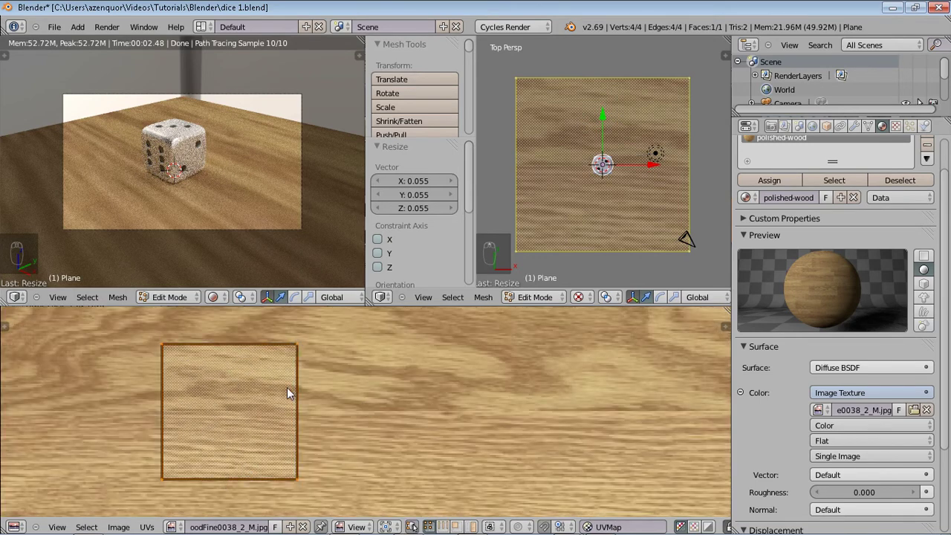
pyautogui.scroll(-6, 421, 398)
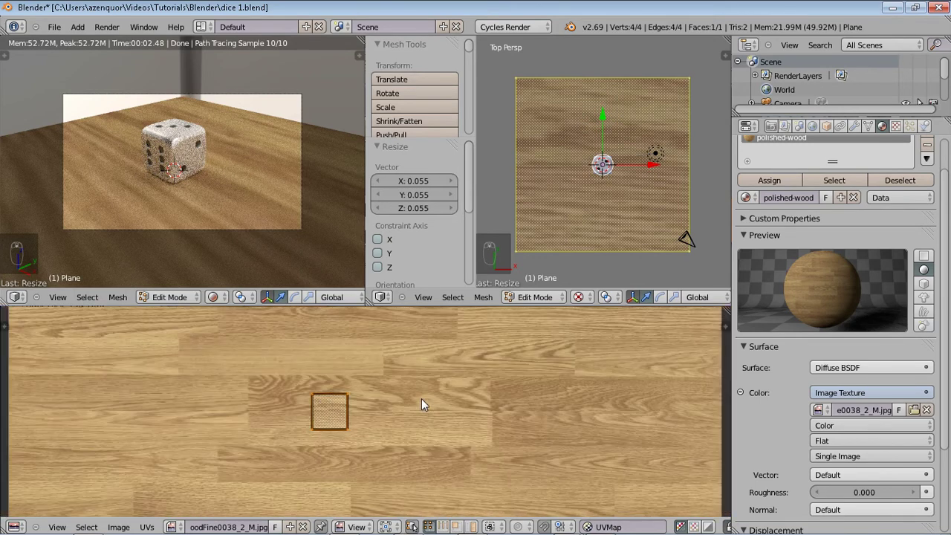
pyautogui.scroll(-1, 421, 398)
pyautogui.scroll(-2, 421, 398)
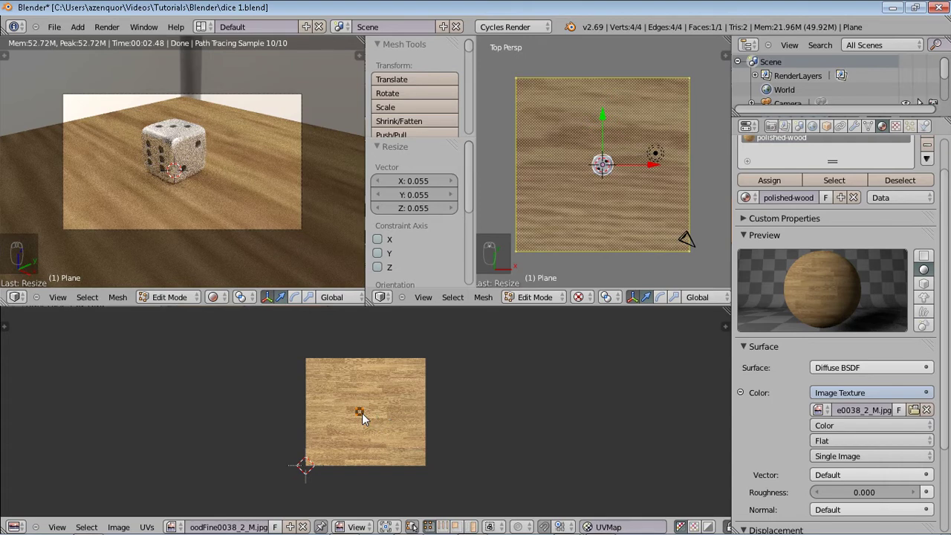
pyautogui.press('s')
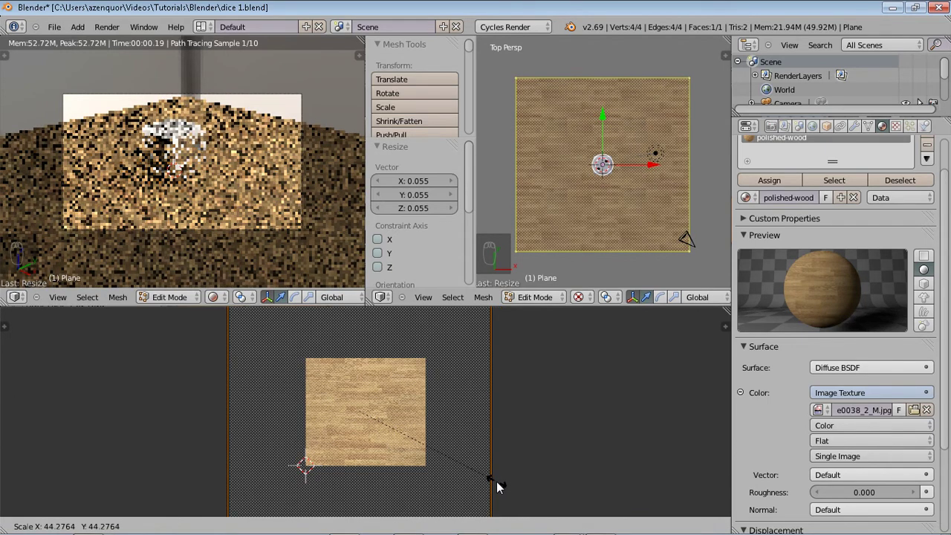
pyautogui.click(496, 481)
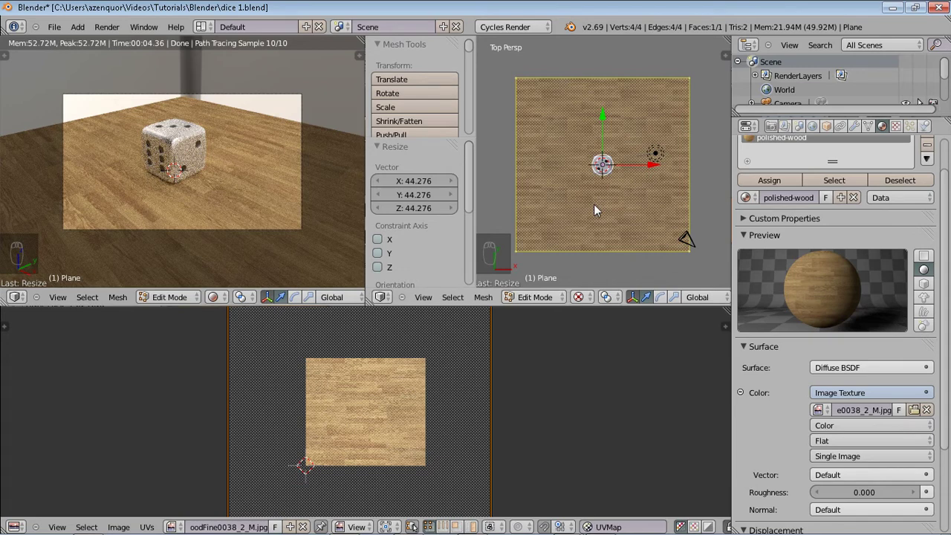
# - Scale the plane's mesh by about 1.49 and move it about -4.63 in X and 5.70 in Y
pyautogui.press('s')
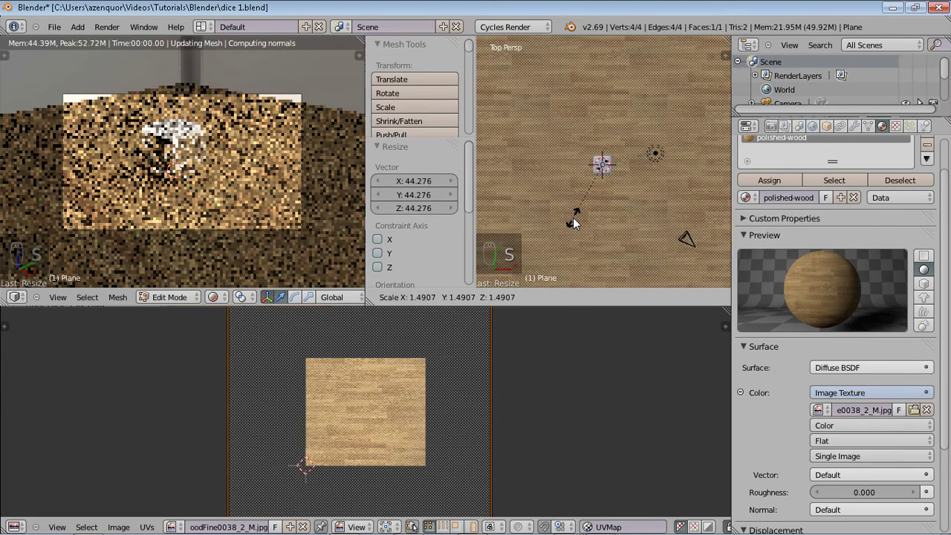
pyautogui.click(574, 219)
pyautogui.press('g')
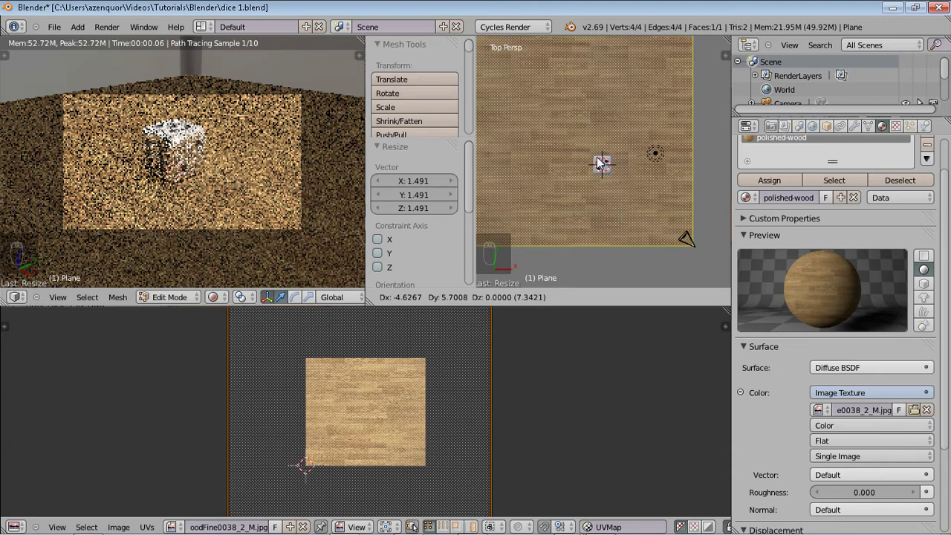
pyautogui.click(597, 157)
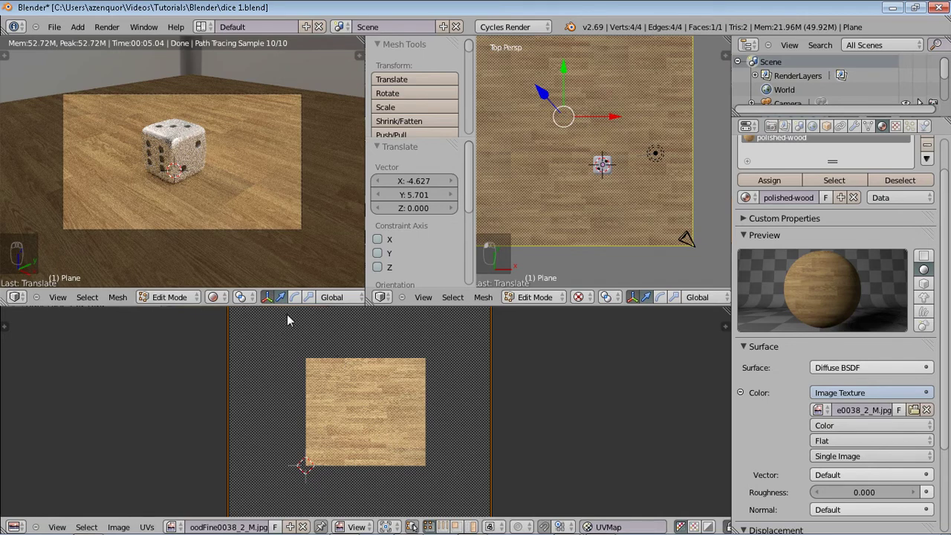
# - Switch the UV/Image Editor back to a 3D View and return the plane to Object Mode
pyautogui.click(15, 527)
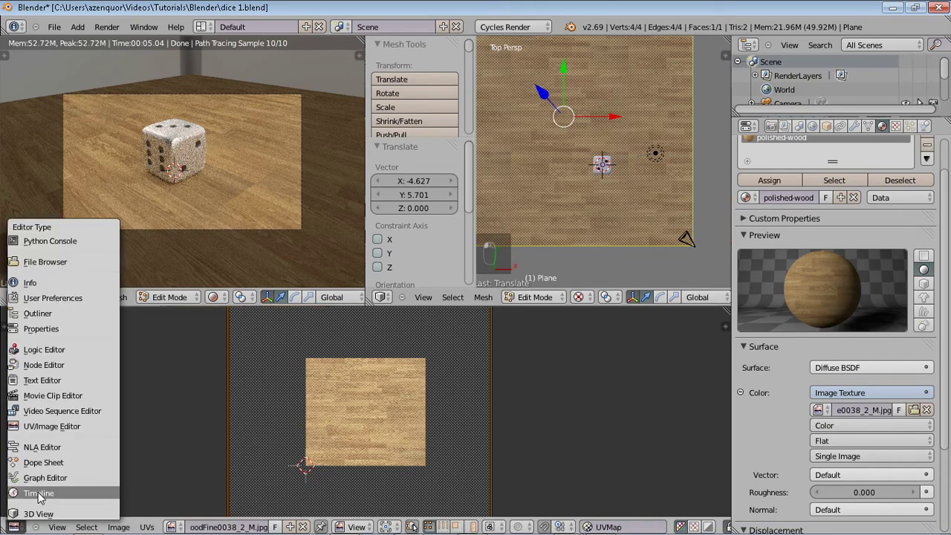
pyautogui.click(37, 511)
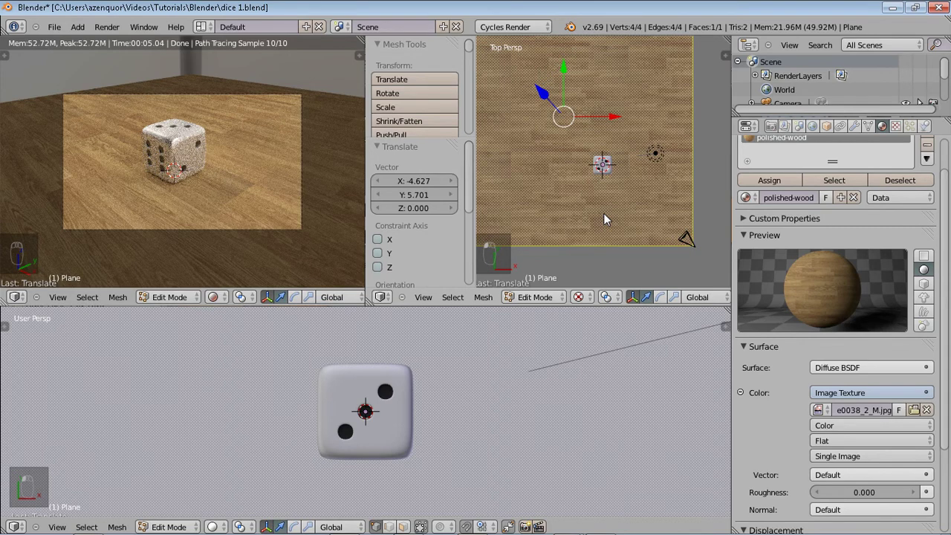
pyautogui.press('Tab')
# - Select the camera and enable the display of its Limits
pyautogui.rightClick(686, 237)
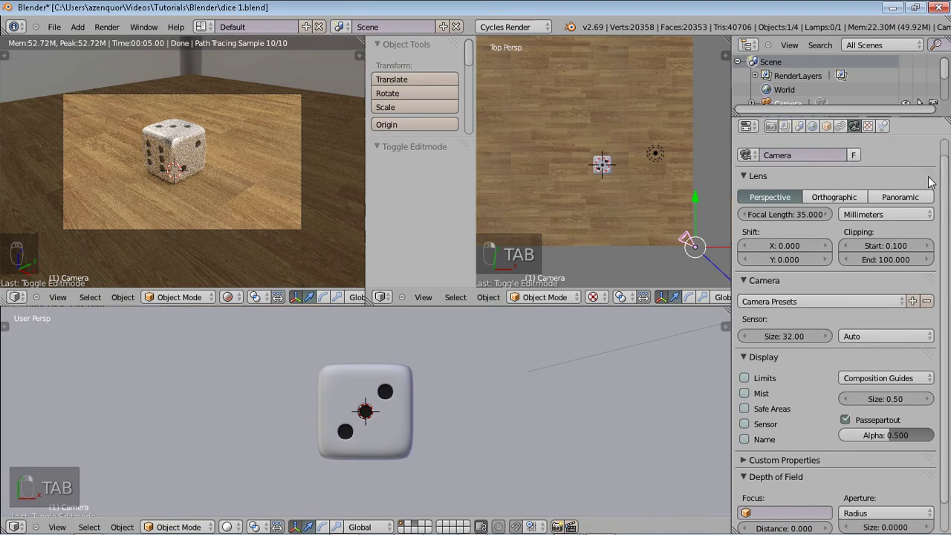
pyautogui.scroll(-2, 945, 240)
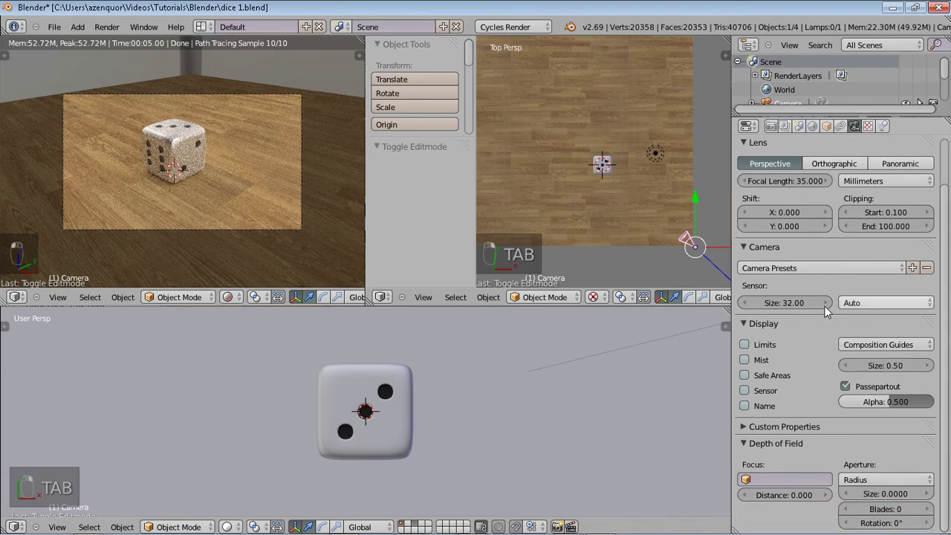
pyautogui.click(744, 344)
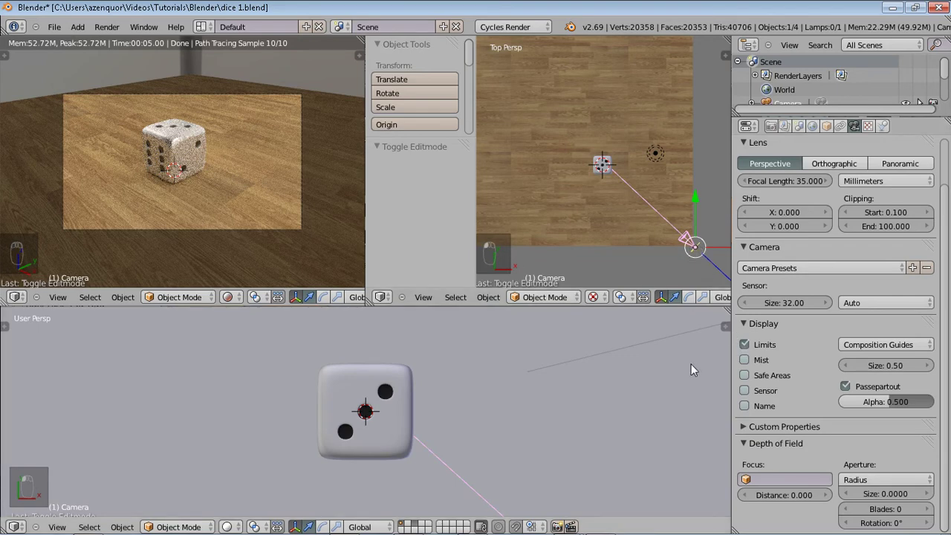
pyautogui.click(748, 479)
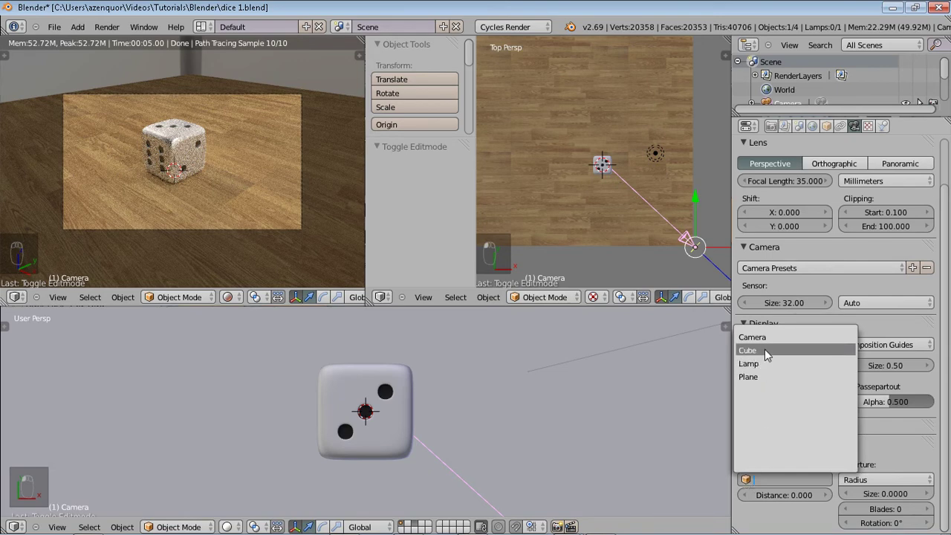
pyautogui.click(614, 167)
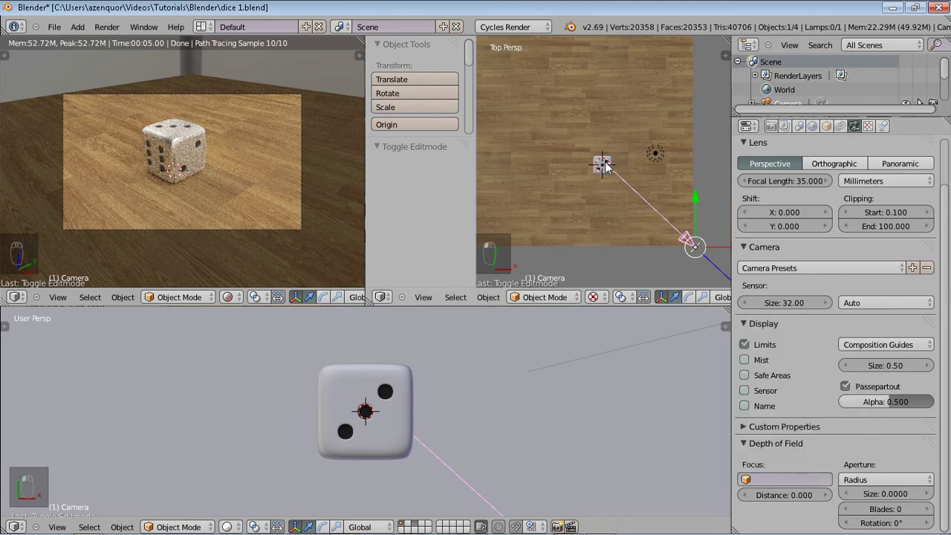
# - Select the die and rename its object to Dice
pyautogui.rightClick(604, 161)
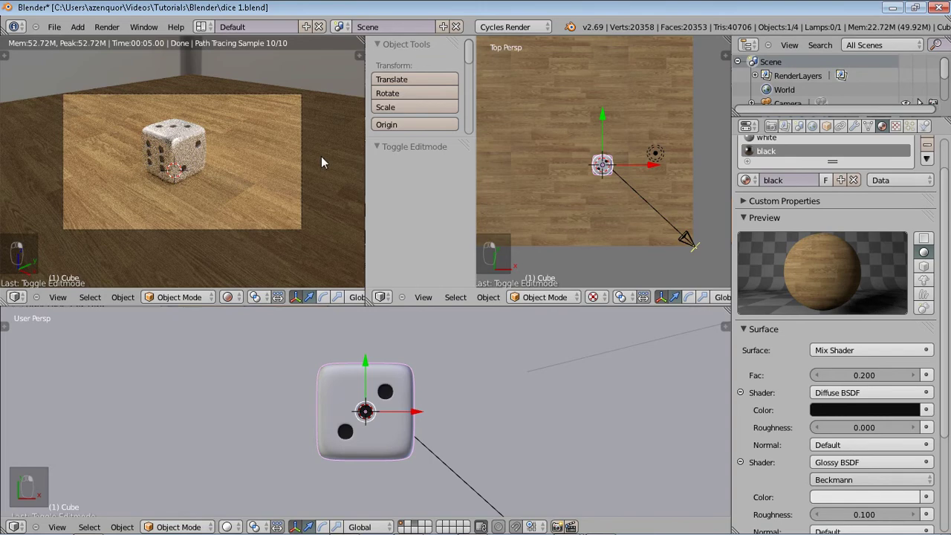
pyautogui.click(868, 125)
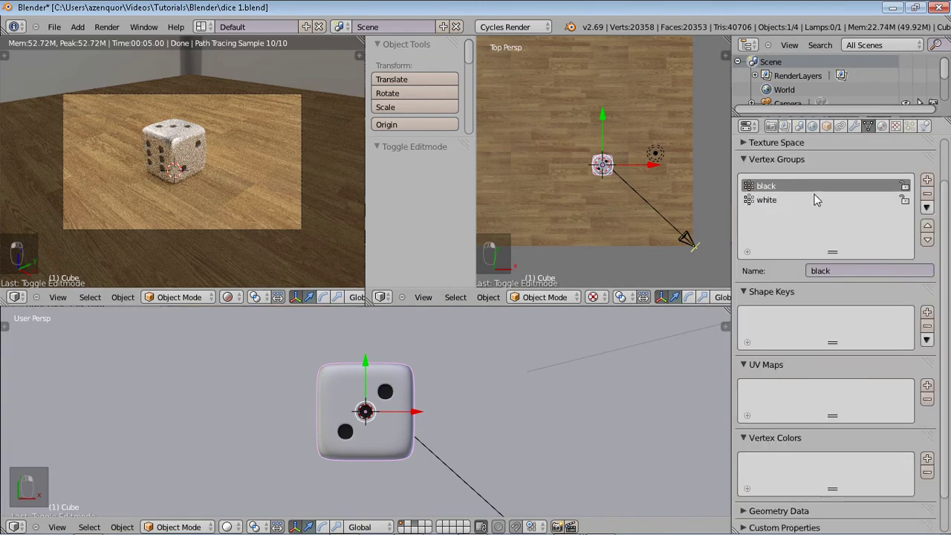
pyautogui.scroll(2, 947, 207)
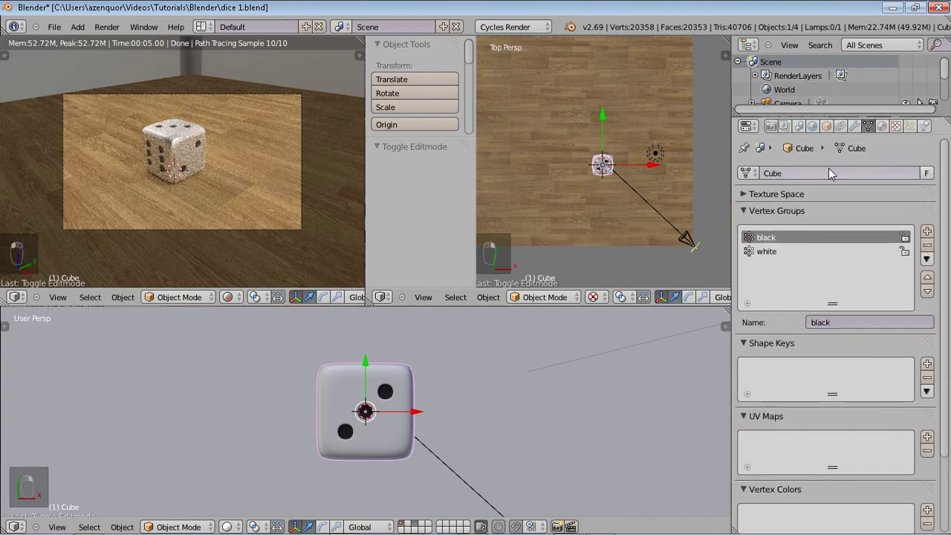
pyautogui.click(825, 127)
pyautogui.click(775, 175)
pyautogui.write('Dice')
pyautogui.press('Return')
# - Rename the die's mesh data to Dice
pyautogui.click(868, 126)
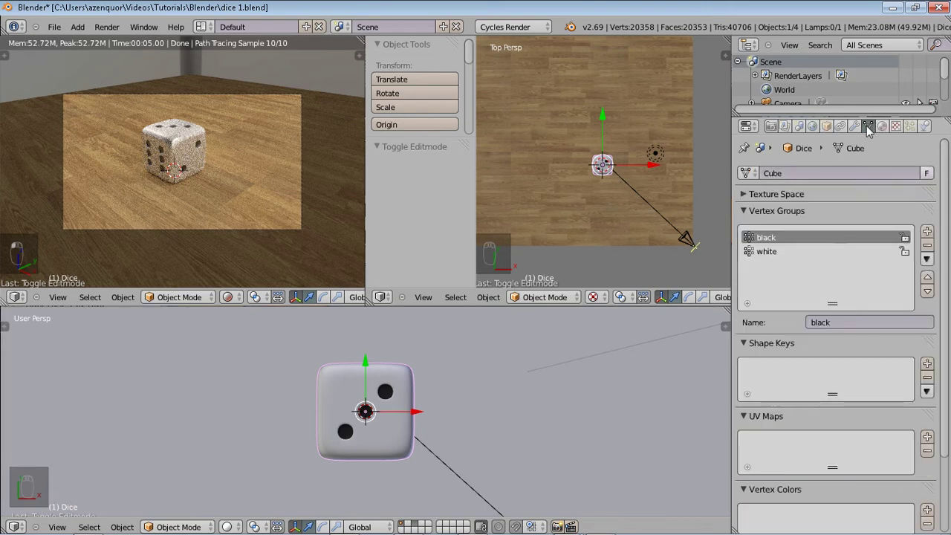
pyautogui.click(792, 172)
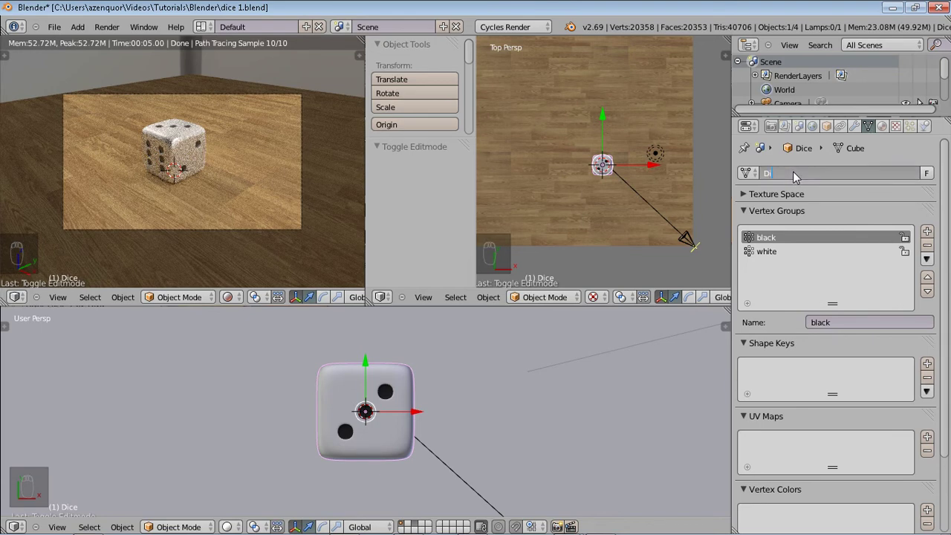
pyautogui.write('Dice')
pyautogui.press('Return')
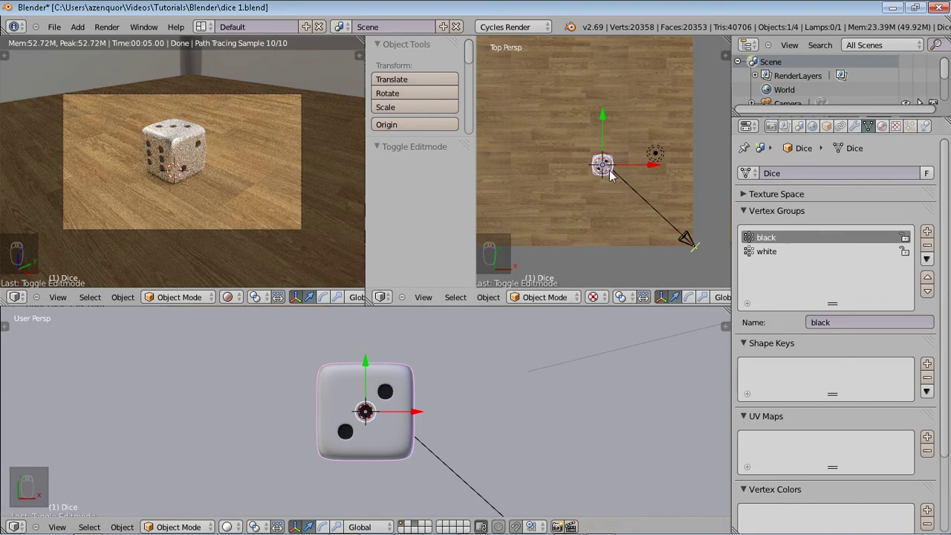
# - Select the camera, set its depth of field focus object to Dice and its aperture radius size to 0.30
pyautogui.rightClick(686, 239)
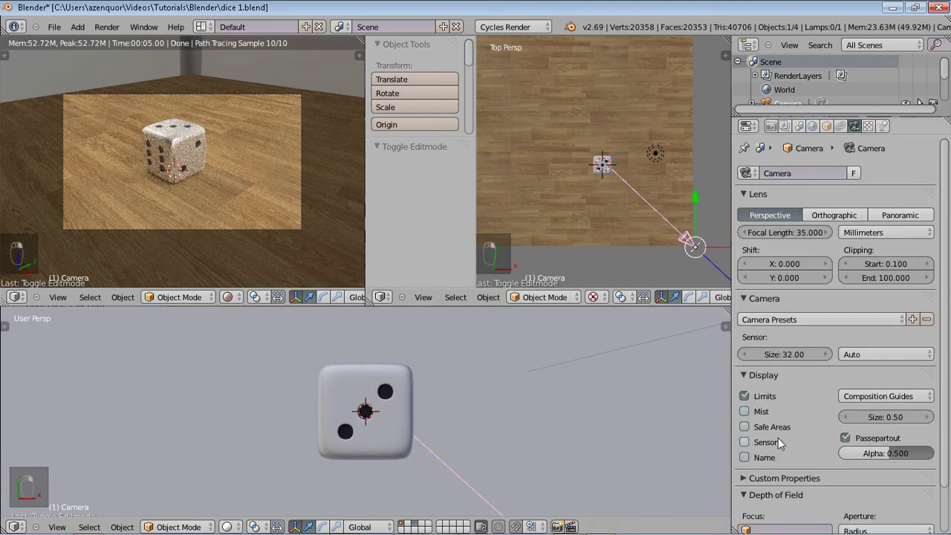
pyautogui.scroll(-2, 793, 465)
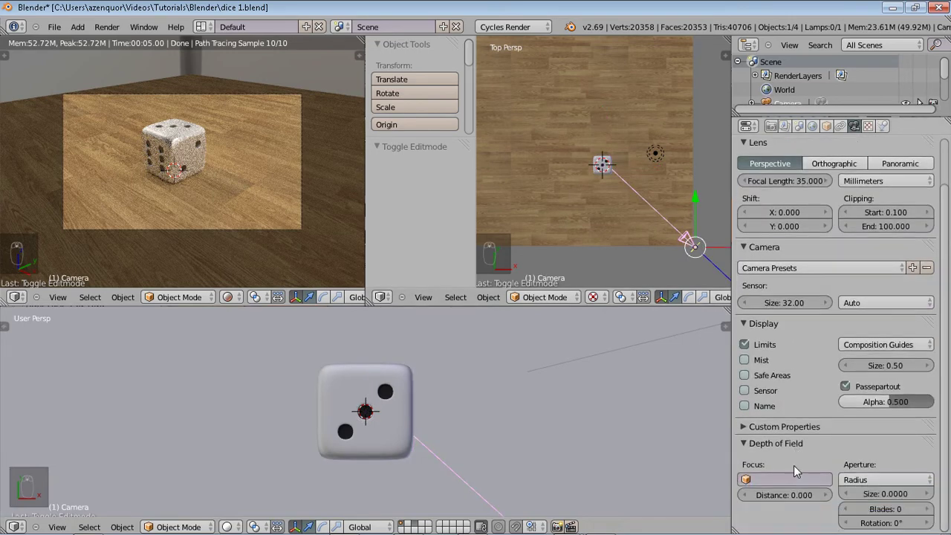
pyautogui.click(752, 480)
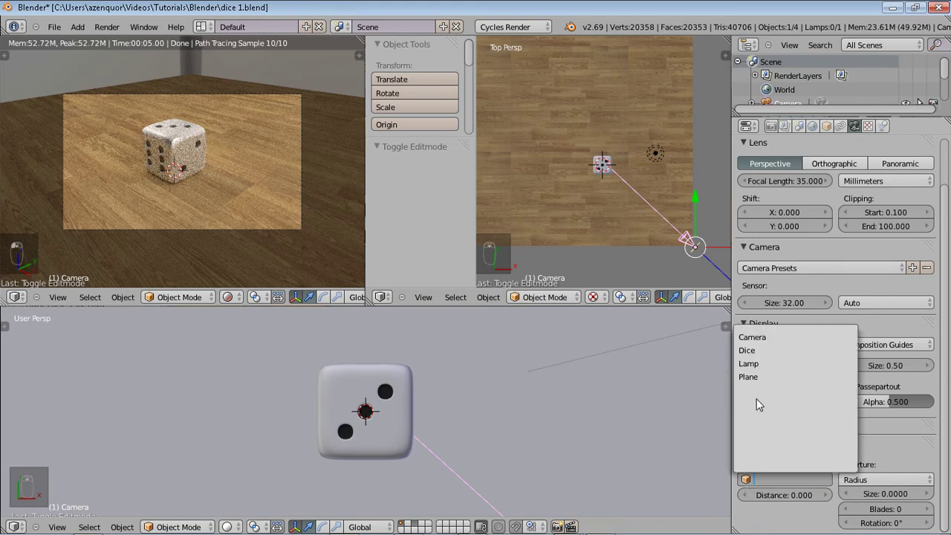
pyautogui.click(756, 349)
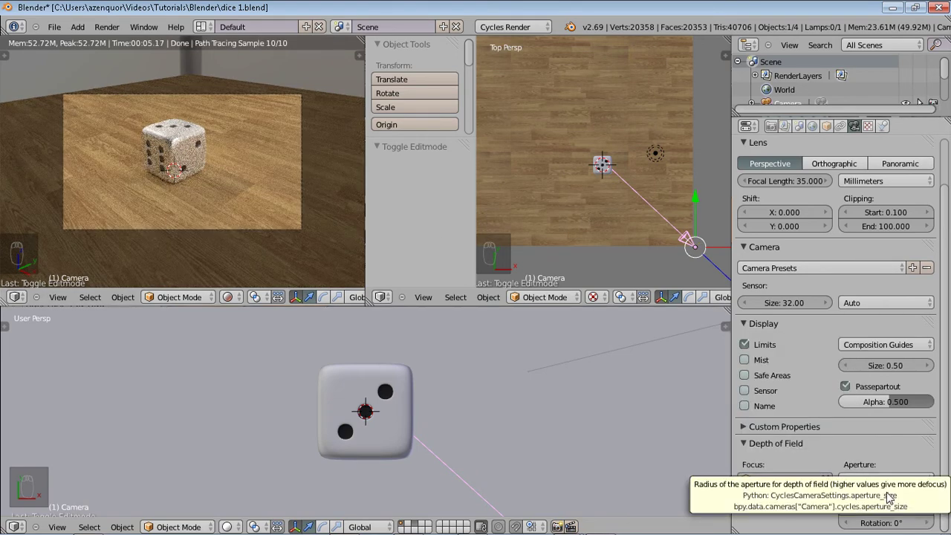
pyautogui.moveTo(901, 494); pyautogui.dragTo(924, 498)
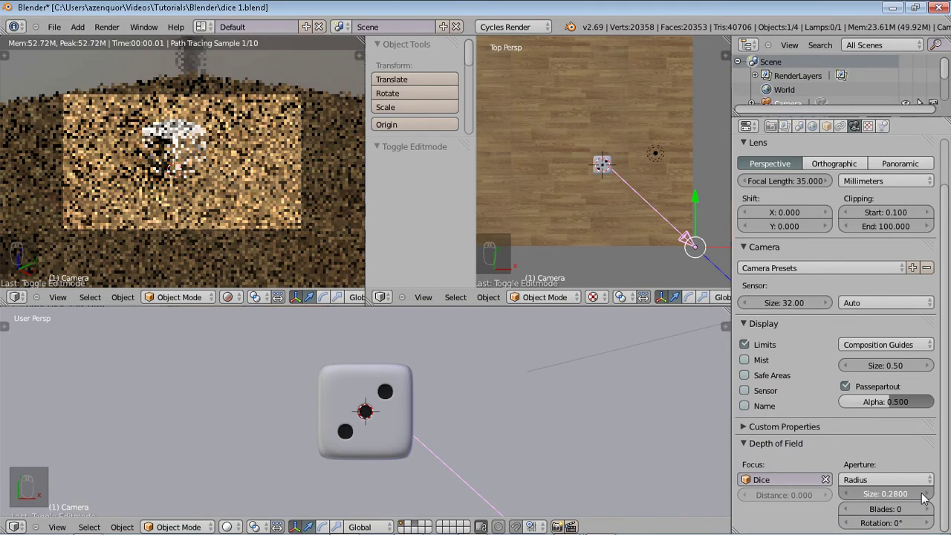
pyautogui.moveTo(924, 498); pyautogui.dragTo(924, 498)
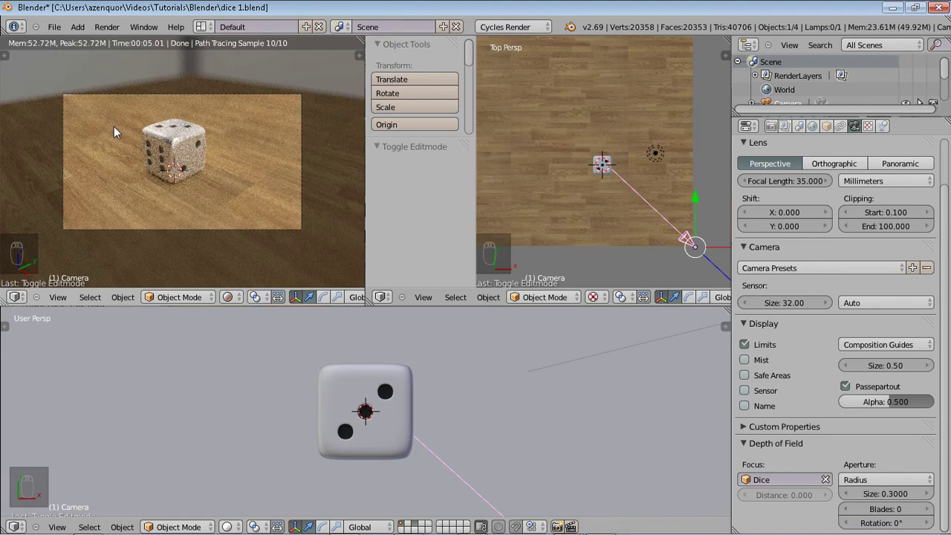
# - Select the wood plane and move it about -0.33 in X and 0.578 in Y
pyautogui.rightClick(562, 213)
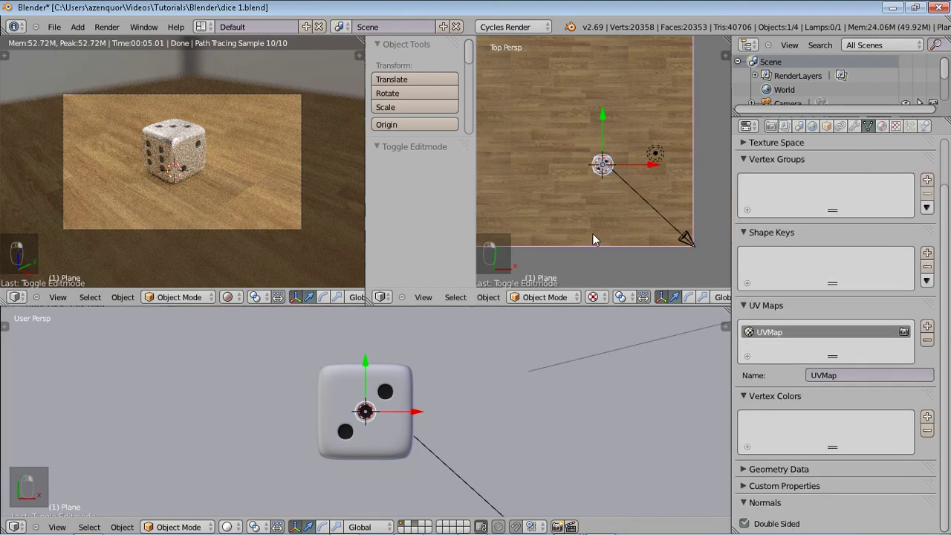
pyautogui.press('g')
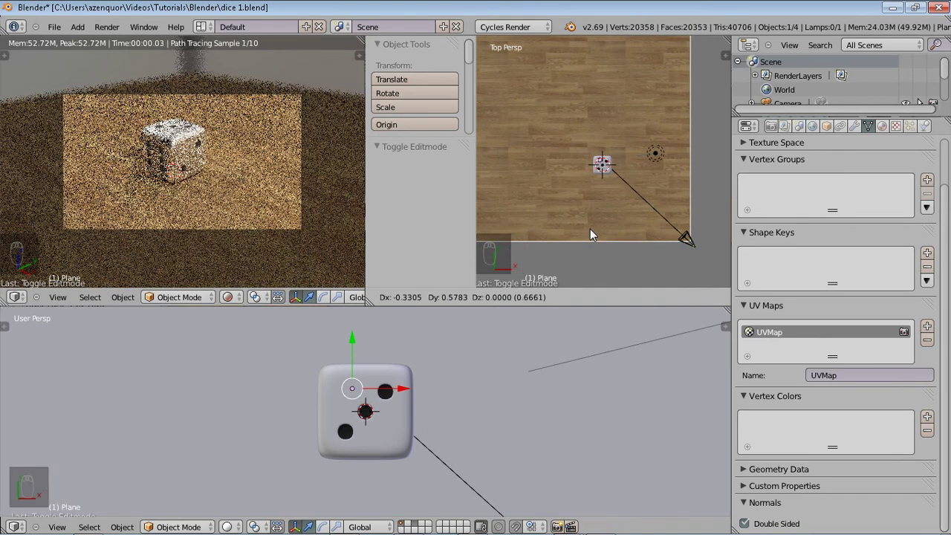
pyautogui.click(590, 230)
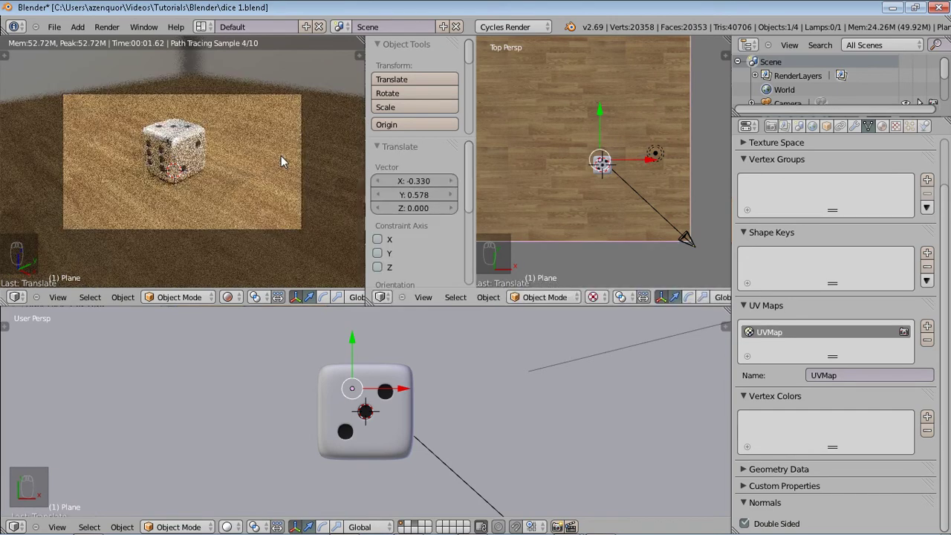
# - Select the camera, increase its aperture size to 0.39 and check the blur on the die in the rendered preview
pyautogui.rightClick(687, 243)
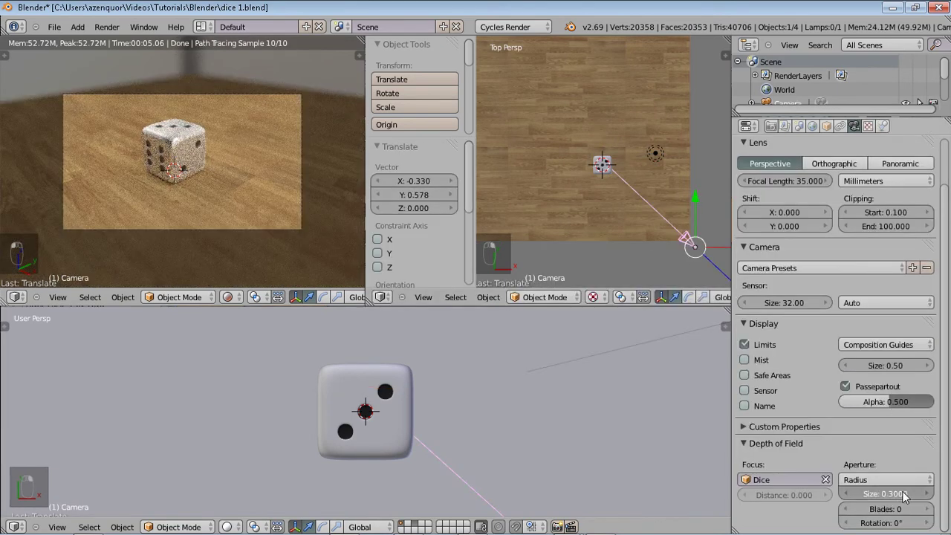
pyautogui.moveTo(906, 496); pyautogui.dragTo(914, 498)
pyautogui.scroll(1, 352, 201)
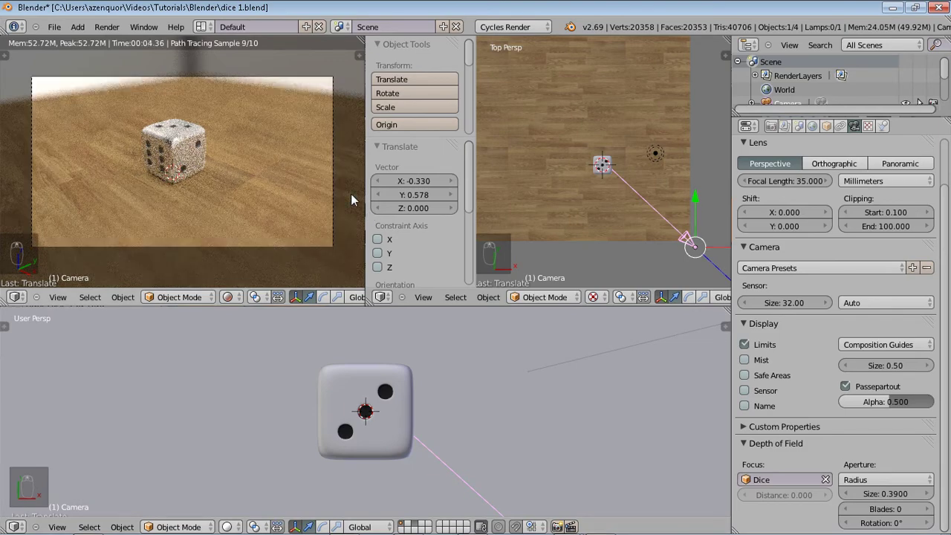
pyautogui.scroll(2, 352, 200)
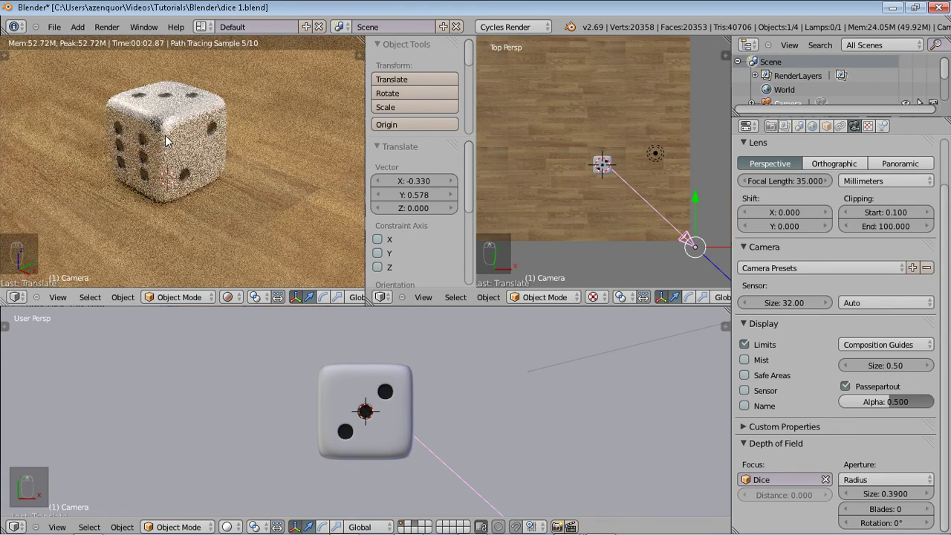
# - Clear the camera's focus object and set the focus distance to 9.8, at the die's near corner
pyautogui.click(825, 480)
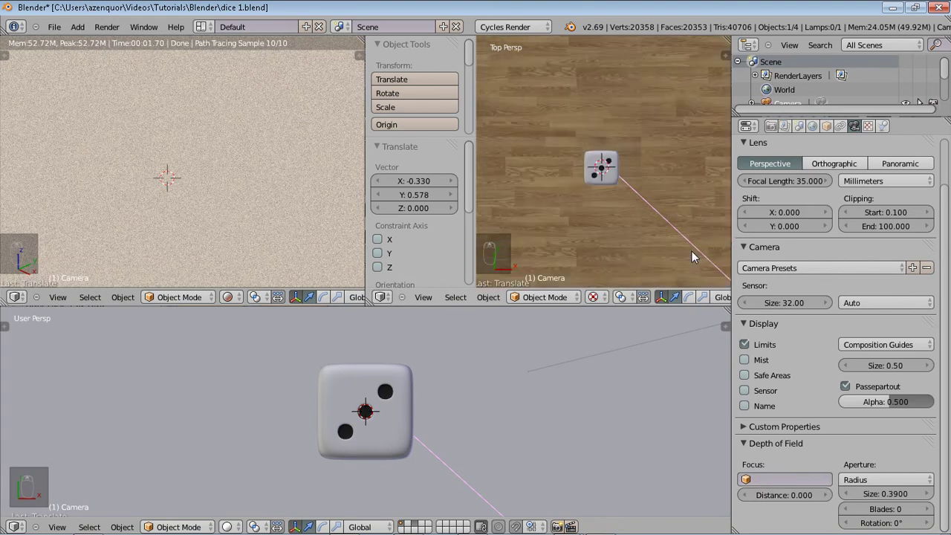
pyautogui.keyDown('shift'); pyautogui.moveTo(692, 251); pyautogui.dragTo(617, 179, button='middle'); pyautogui.keyUp('shift')
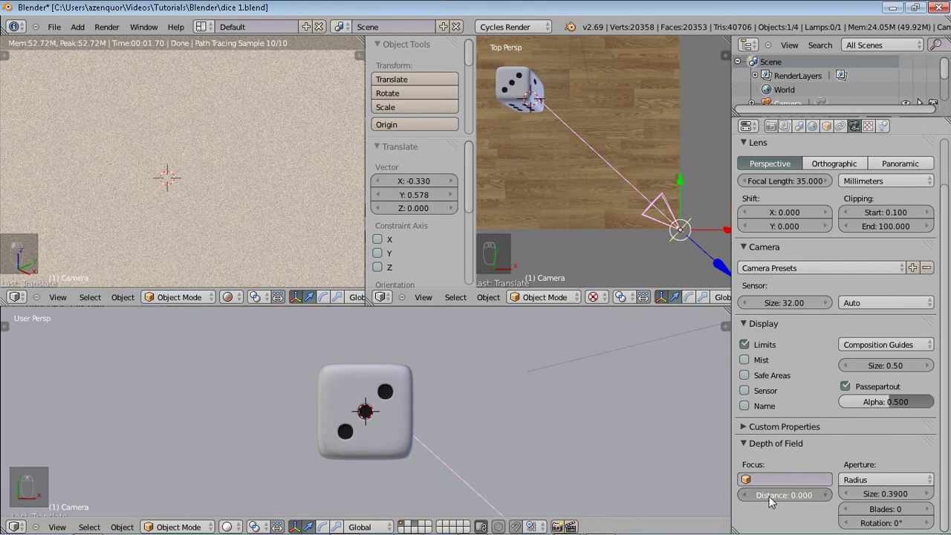
pyautogui.moveTo(770, 502)
pyautogui.mouseDown()
pyautogui.moveTo(787, 502)
pyautogui.moveTo(808, 468)
pyautogui.moveTo(853, 451)
pyautogui.mouseUp()
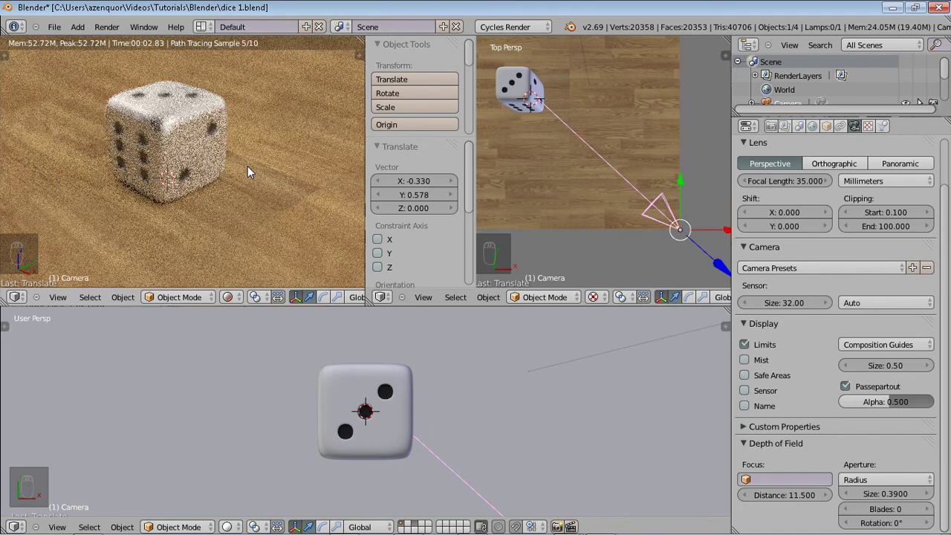
pyautogui.keyDown('ctrl'); pyautogui.scroll(-1, 780, 494); pyautogui.keyUp('ctrl')
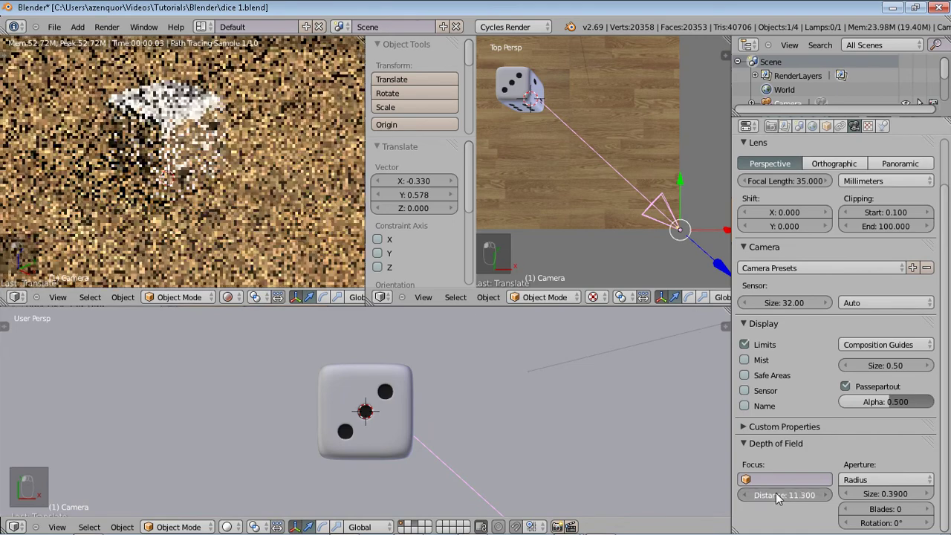
pyautogui.keyDown('ctrl'); pyautogui.scroll(-3, 772, 496); pyautogui.keyUp('ctrl')
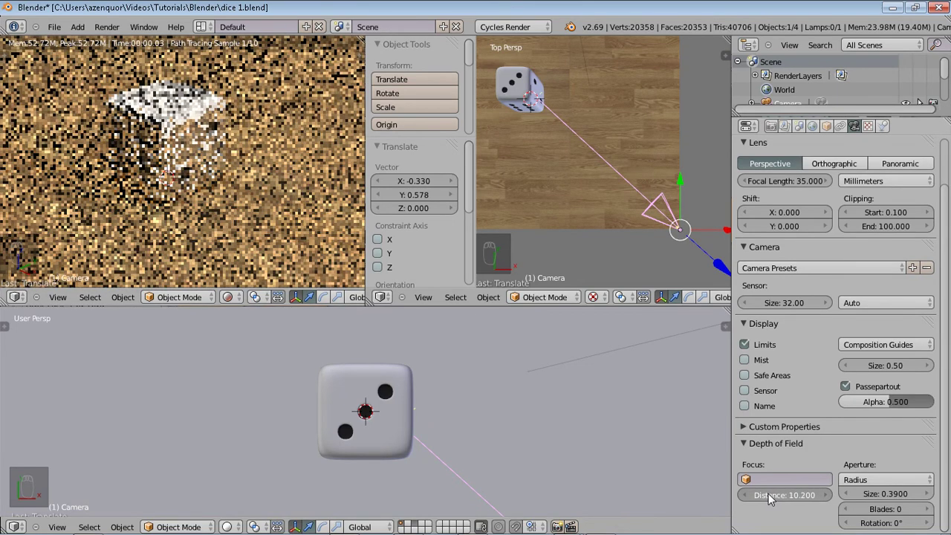
pyautogui.keyDown('ctrl'); pyautogui.scroll(-1, 770, 499); pyautogui.keyUp('ctrl')
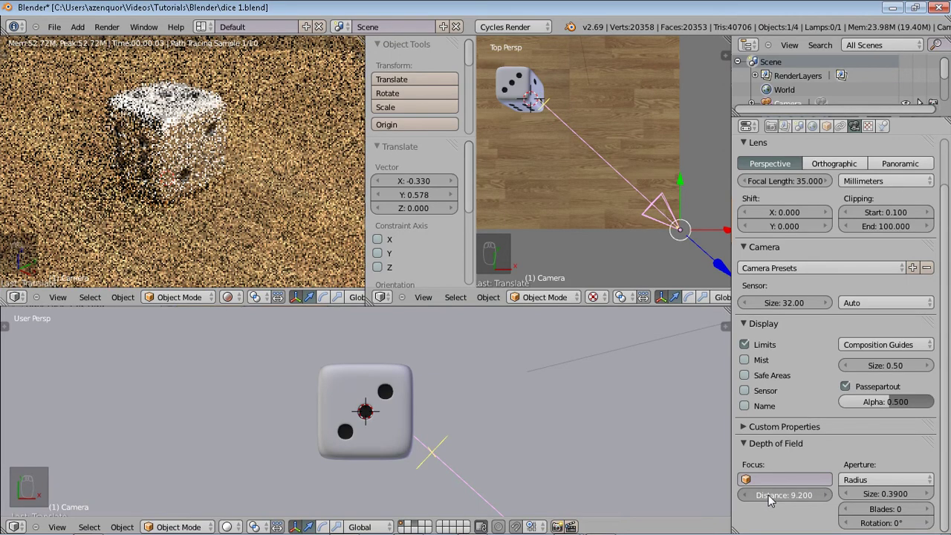
pyautogui.keyDown('ctrl'); pyautogui.scroll(5, 770, 499); pyautogui.keyUp('ctrl')
pyautogui.keyDown('ctrl'); pyautogui.scroll(1, 785, 499); pyautogui.keyUp('ctrl')
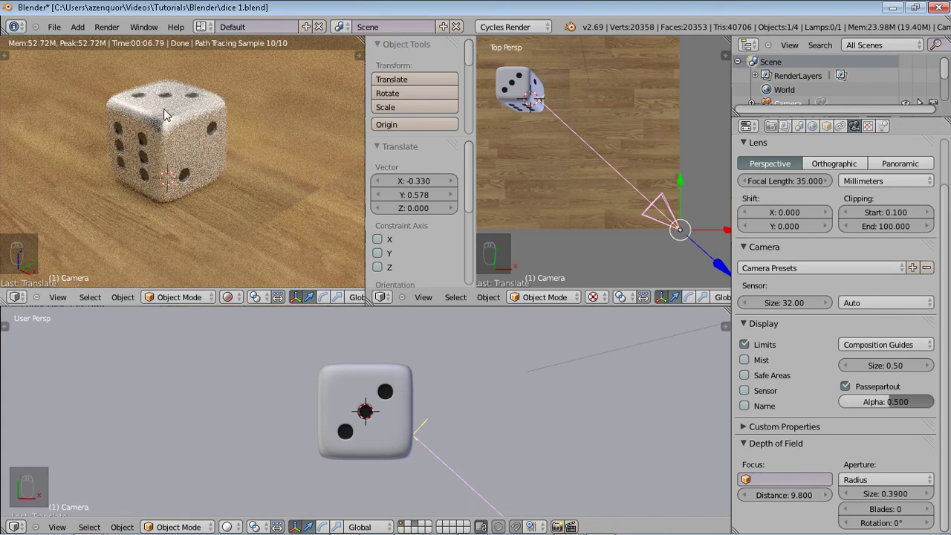
# - Select the die and raise it about 0.615 along Z, working in a camera view
pyautogui.rightClick(368, 397)
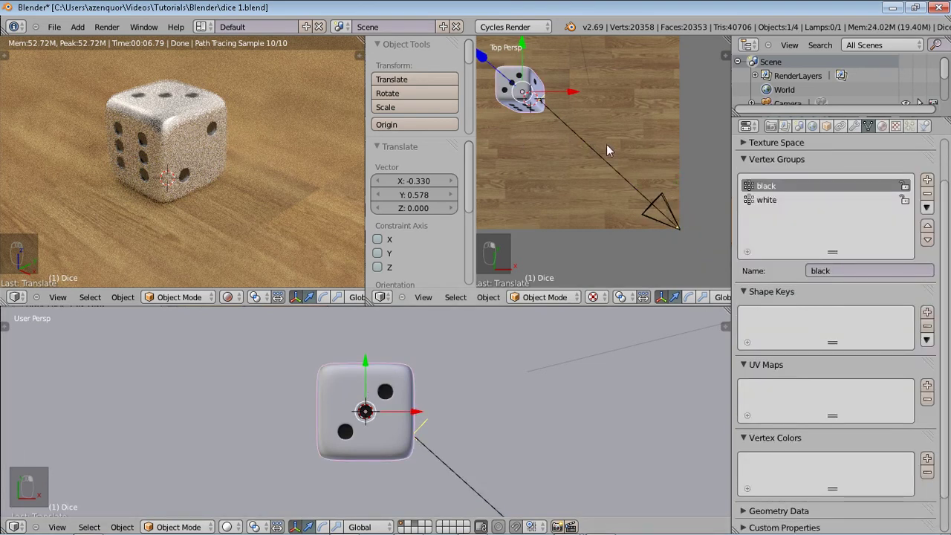
pyautogui.press('KP_0')
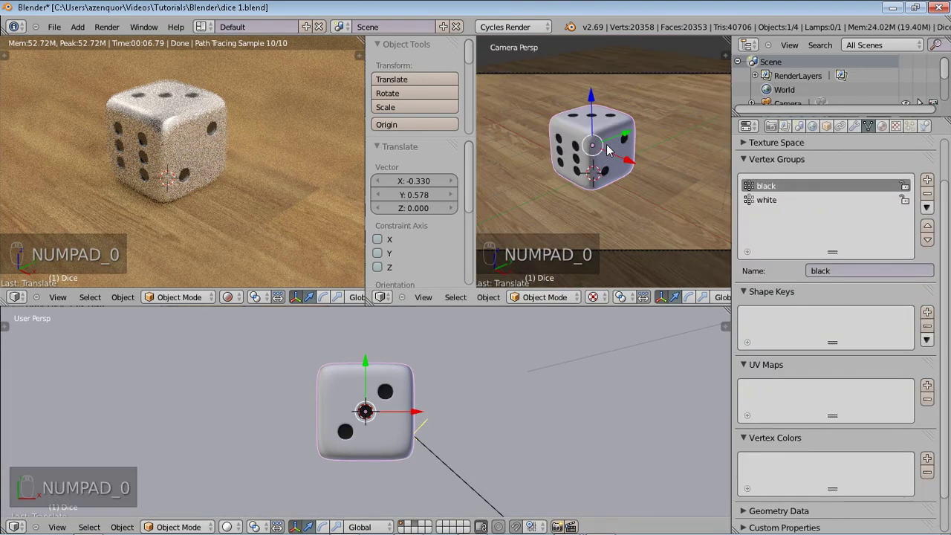
pyautogui.scroll(-3, 606, 144)
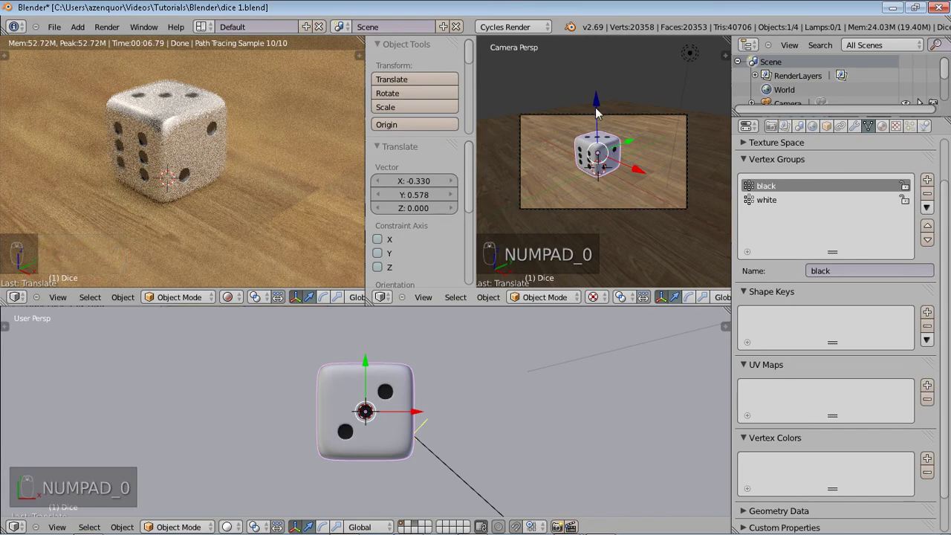
pyautogui.moveTo(597, 110); pyautogui.dragTo(596, 95)
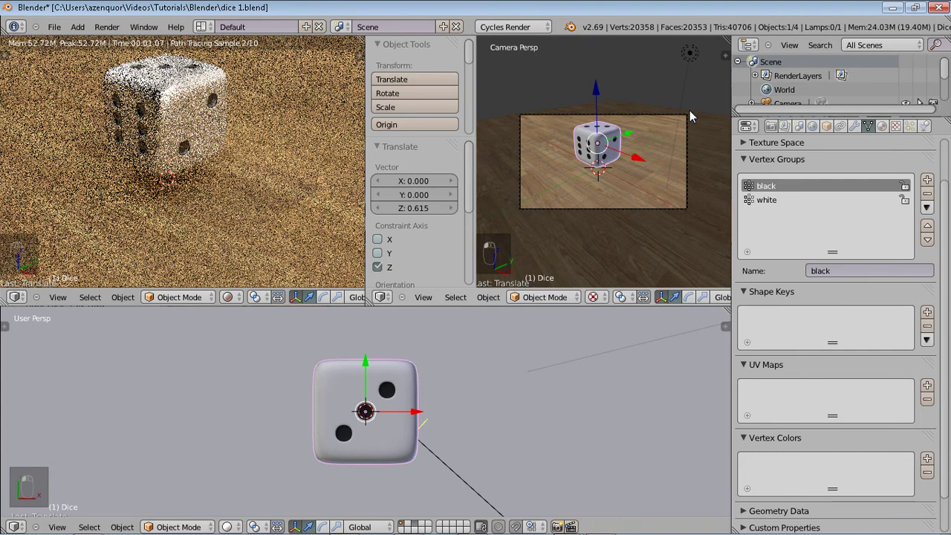
# - Tilt the die freely with a Trackball rotation of about 26.4° and -79.6°
pyautogui.press('r')
pyautogui.press('r')
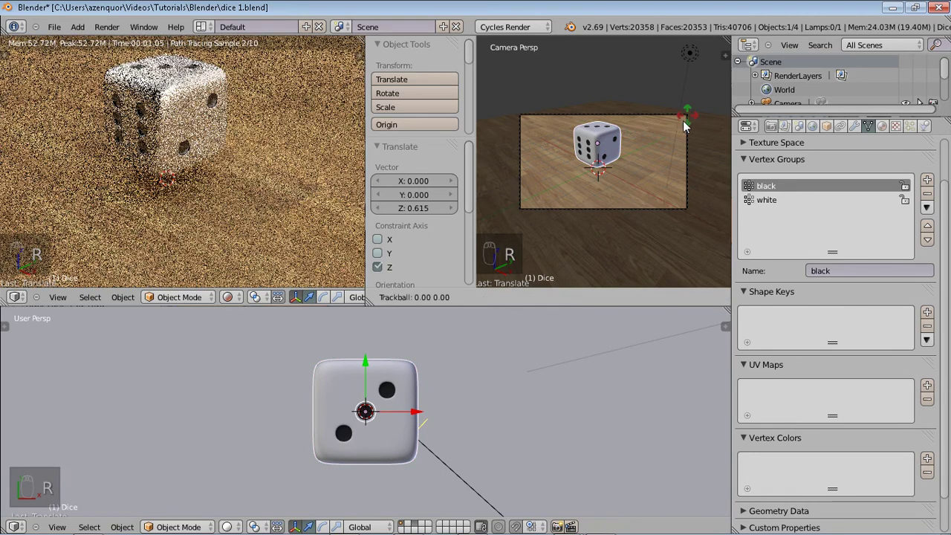
pyautogui.click(594, 147)
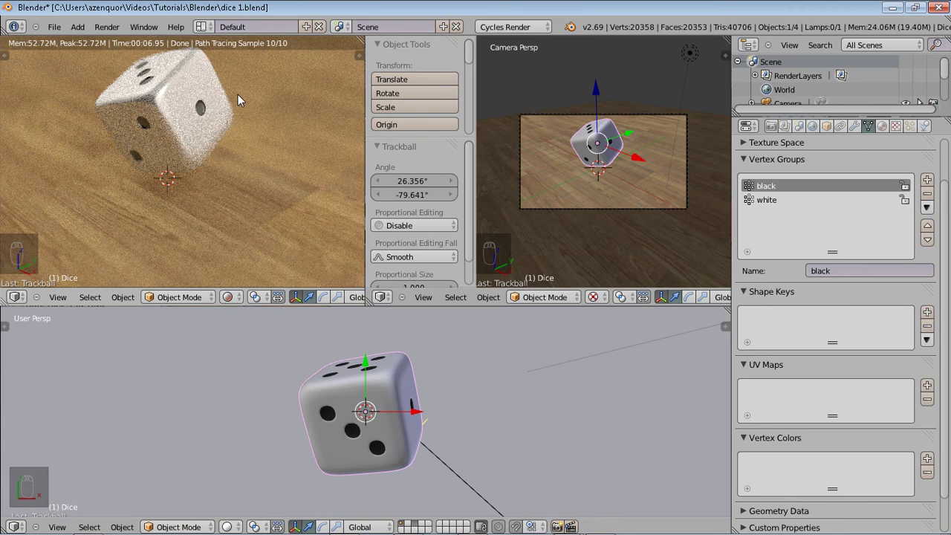
# - Set the Cycles render device to GPU Compute
pyautogui.click(771, 125)
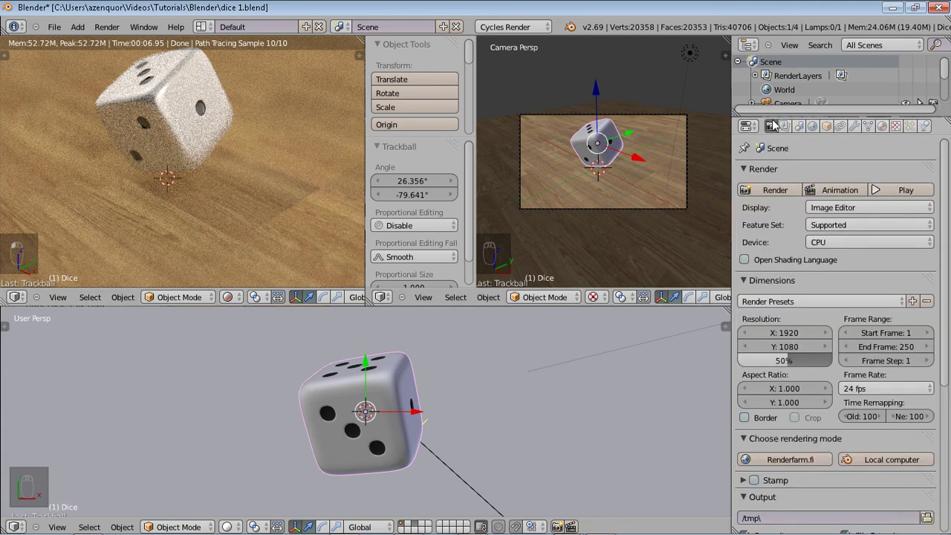
pyautogui.click(837, 243)
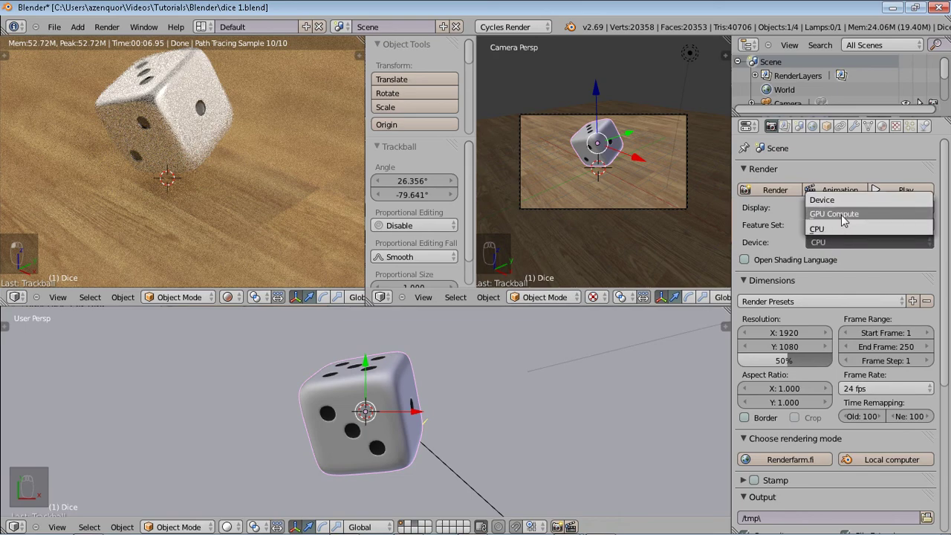
pyautogui.click(842, 216)
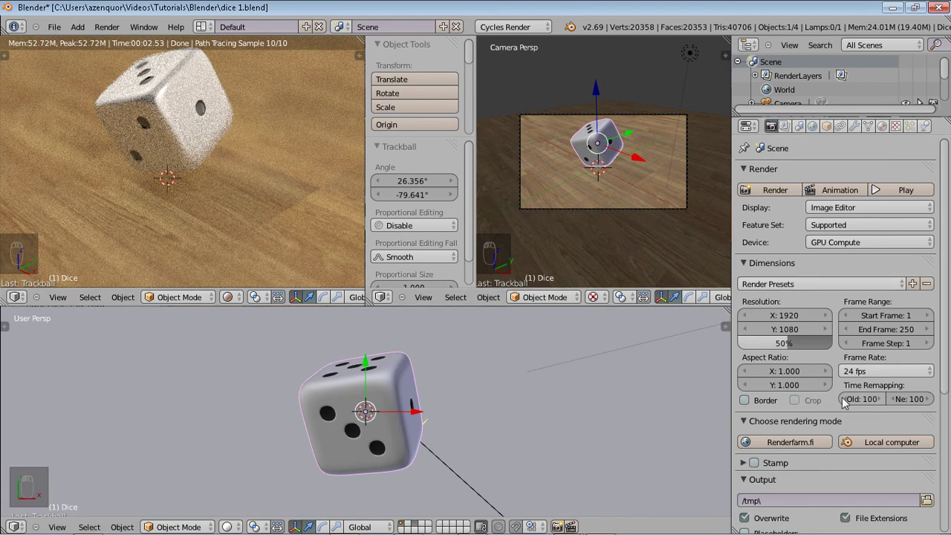
# - Set the final render samples to 100 in the Sampling settings
pyautogui.moveTo(947, 228); pyautogui.dragTo(945, 368)
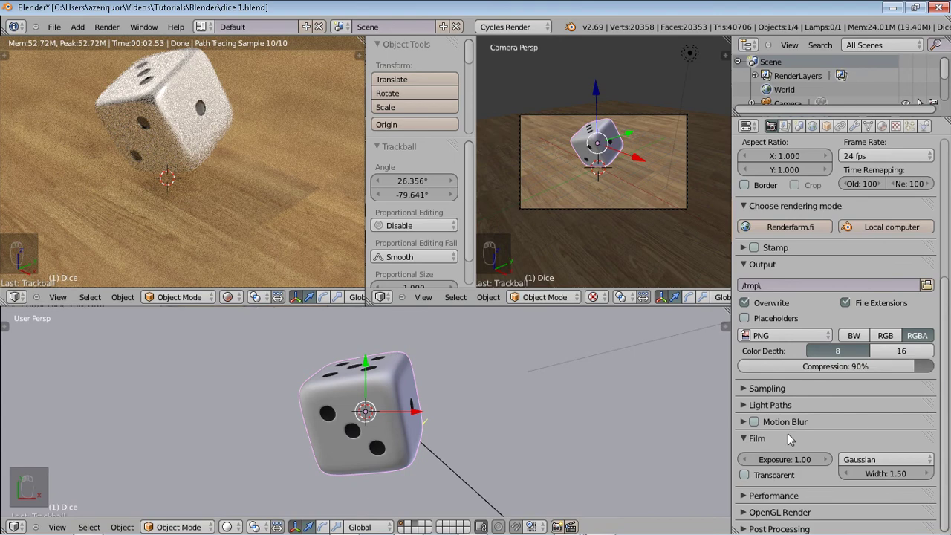
pyautogui.click(744, 389)
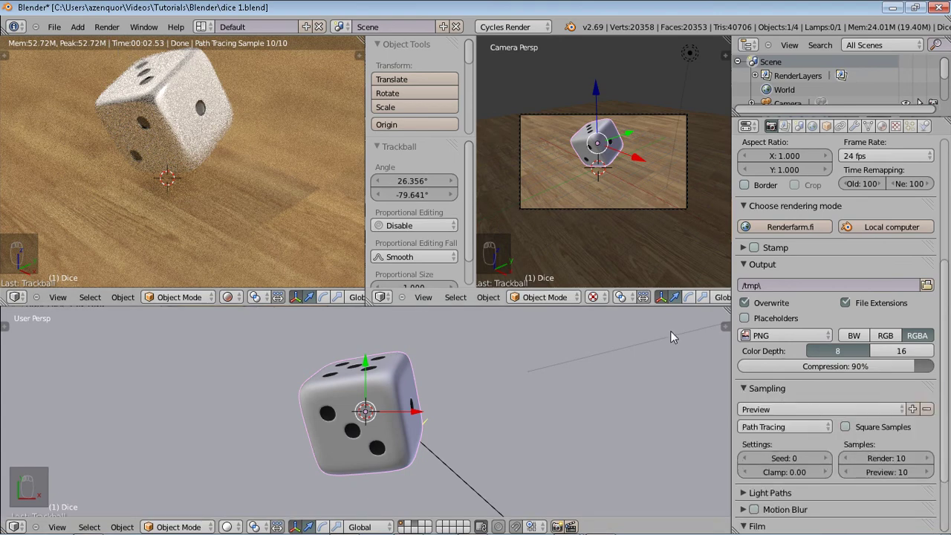
pyautogui.click(888, 458)
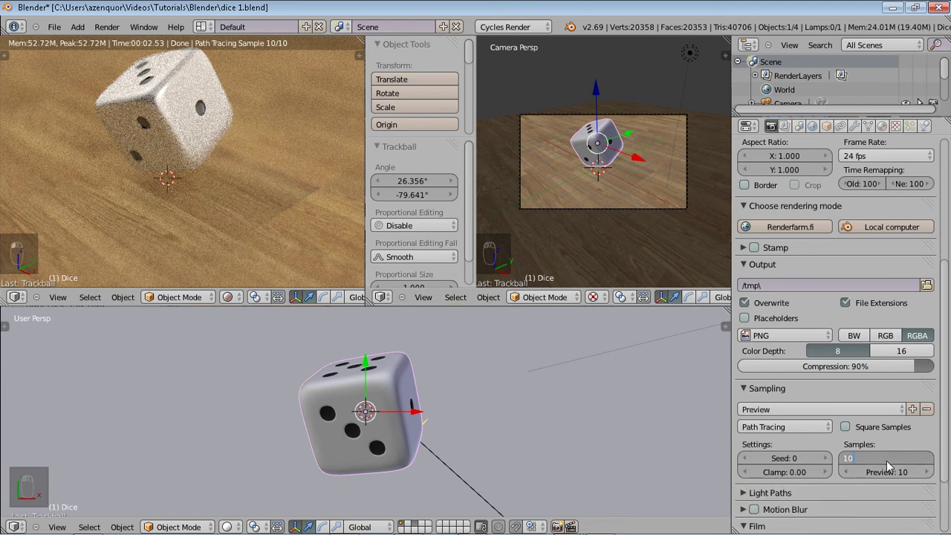
pyautogui.write('100')
pyautogui.press('Return')
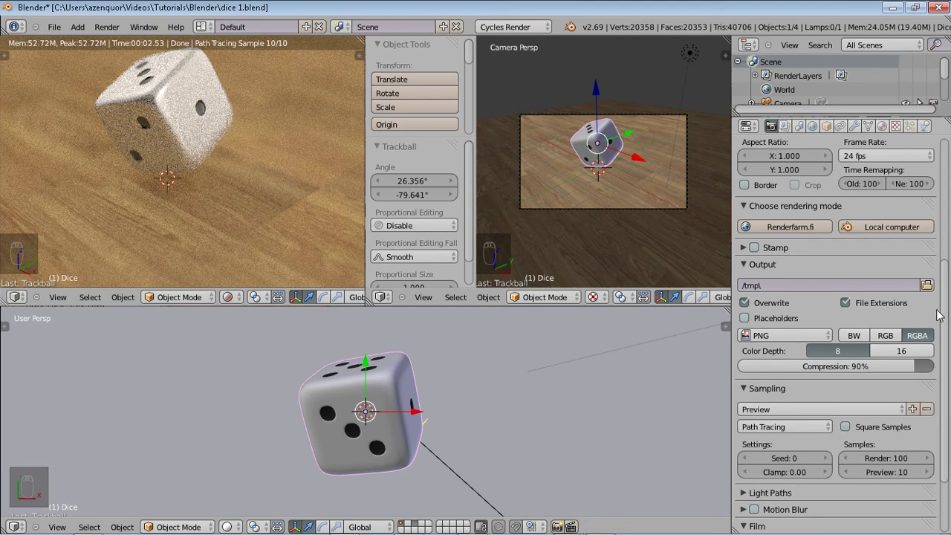
# - Enable Cache BVH in the Performance settings and render the image
pyautogui.scroll(-3, 943, 318)
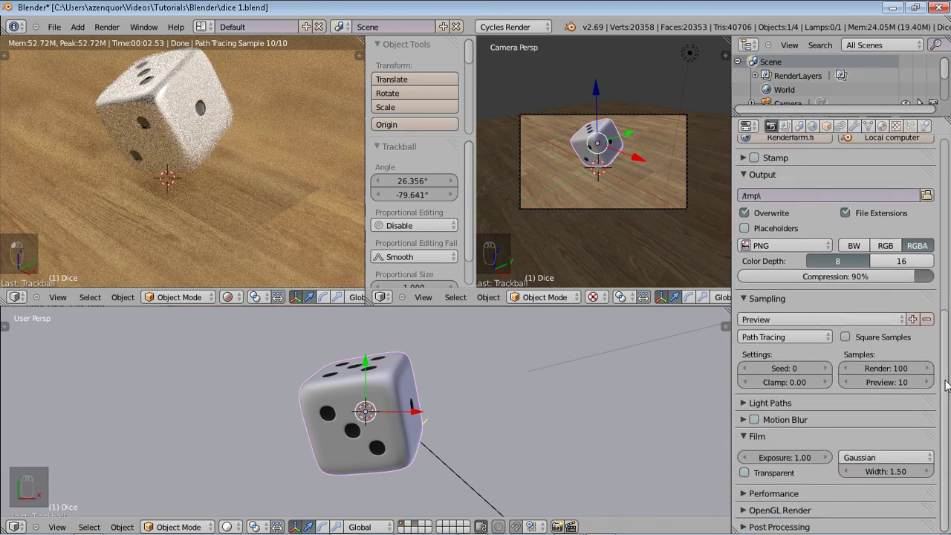
pyautogui.click(744, 494)
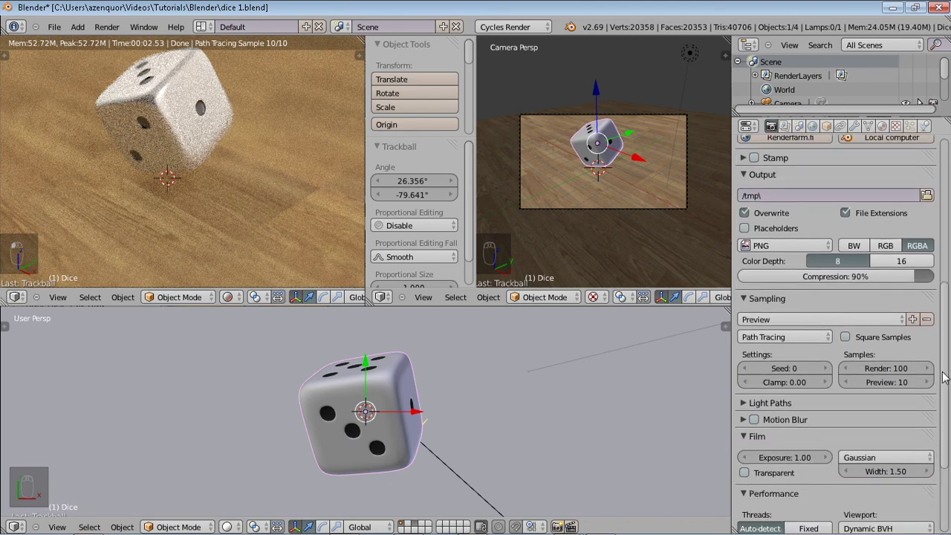
pyautogui.moveTo(943, 377); pyautogui.dragTo(943, 445)
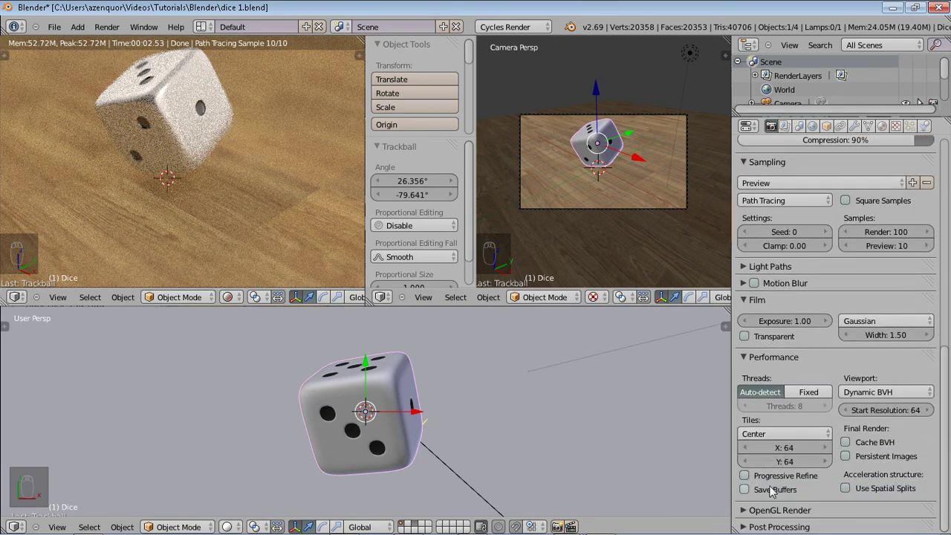
pyautogui.click(845, 442)
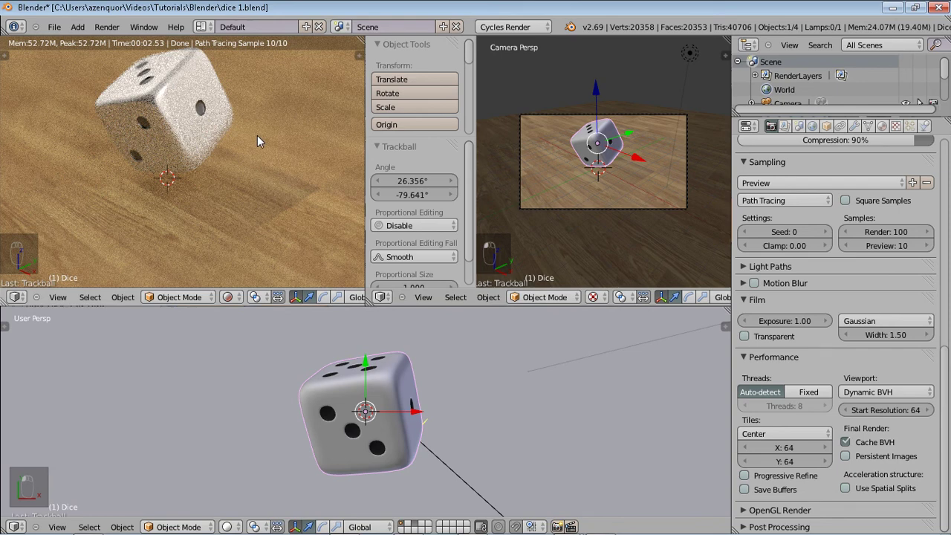
pyautogui.press('F12')
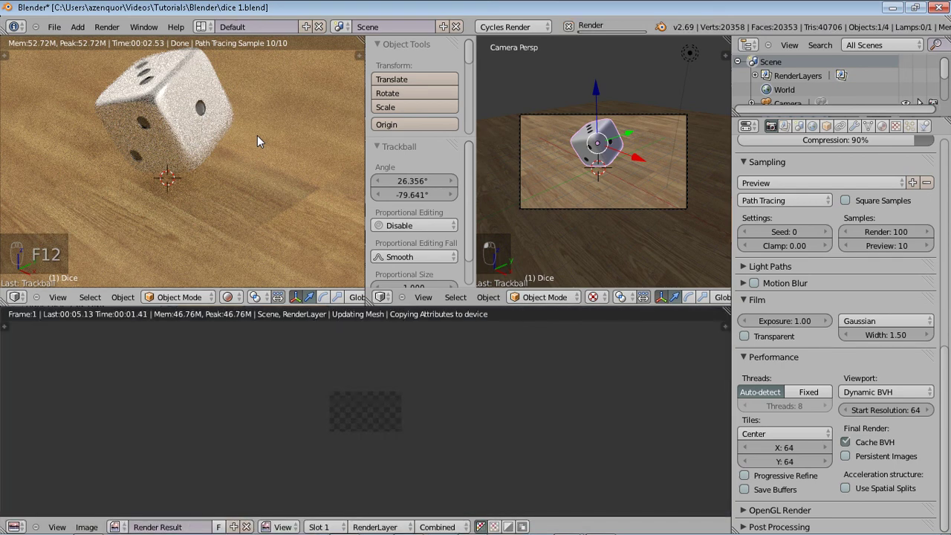